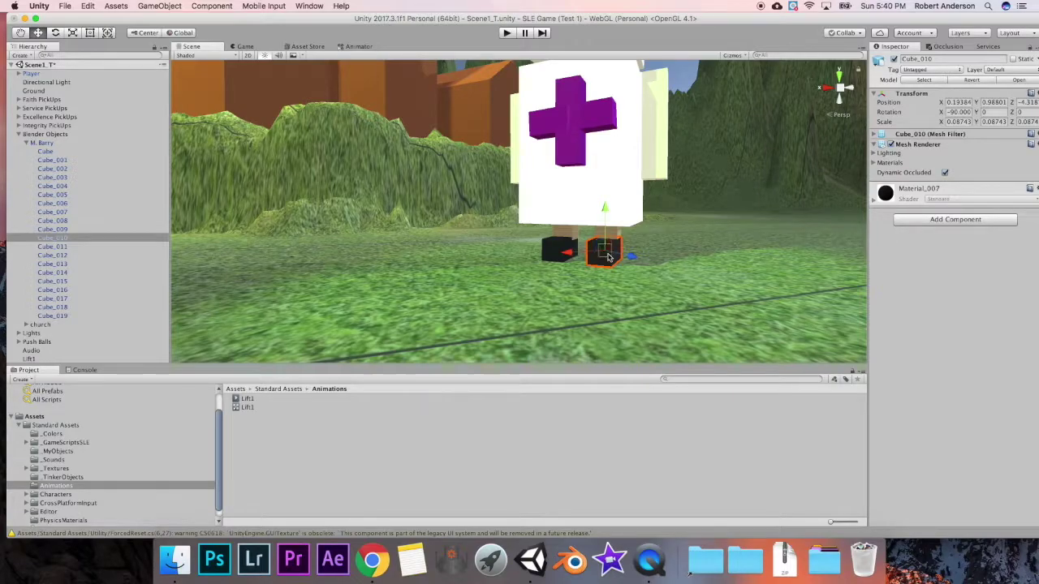
Select the character's leg and foot cubes, Cube_008 to Cube_011, and create an animation clip named MB_Legs.
shift+click(608, 230)
shift+click(566, 237)
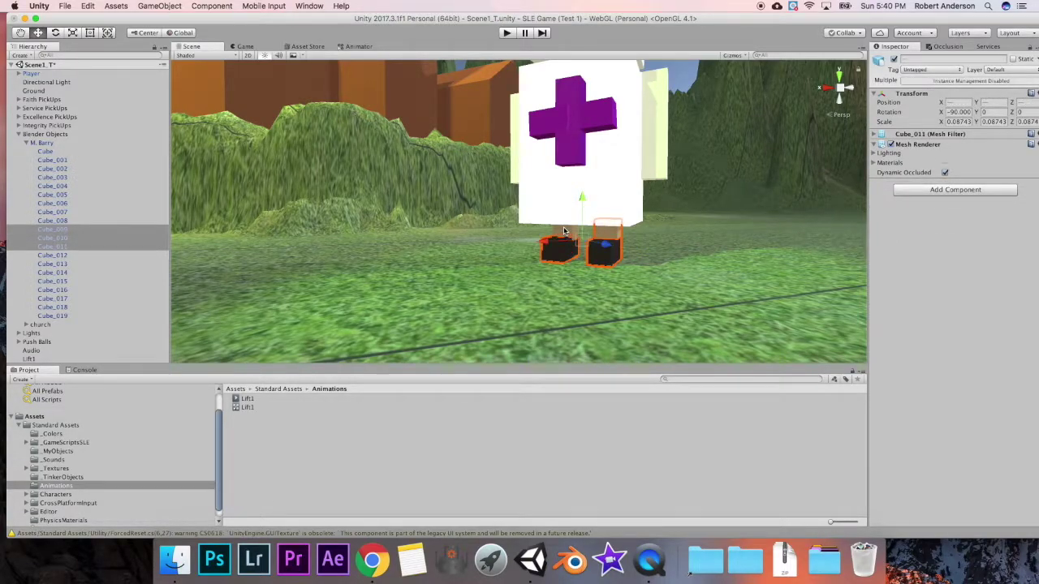
shift+click(568, 230)
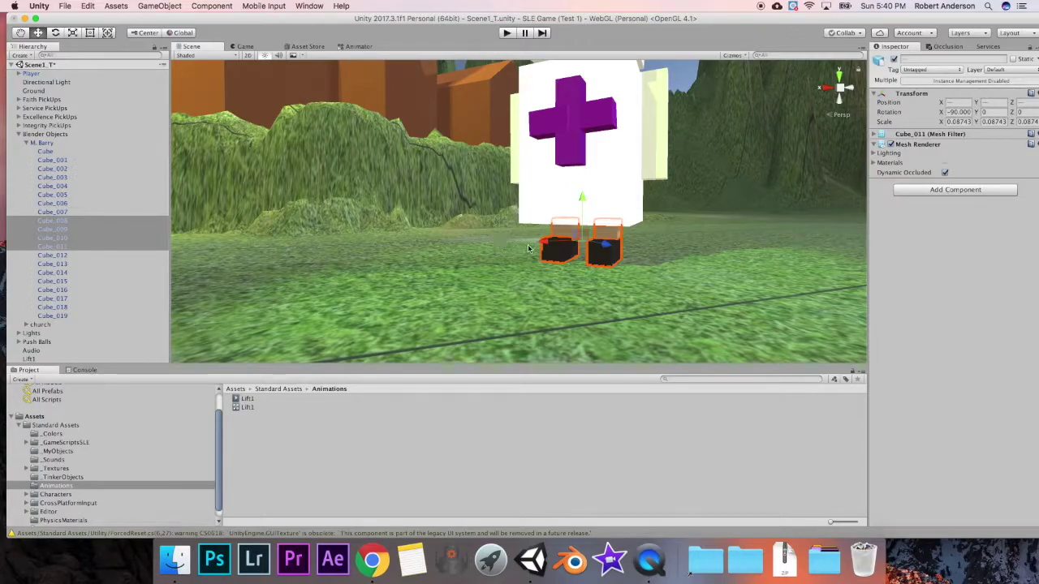
key(super+6)
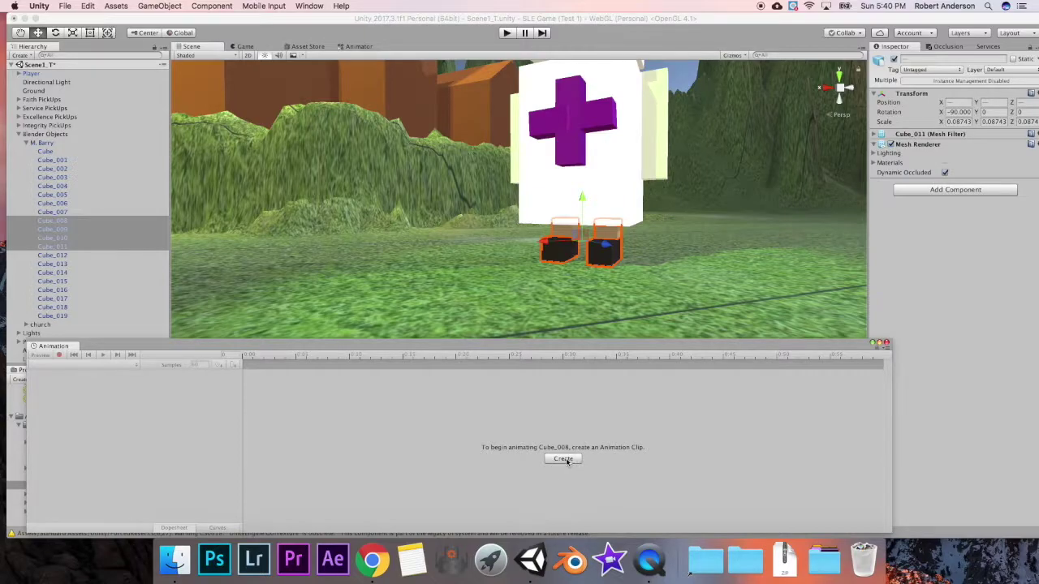
click(566, 459)
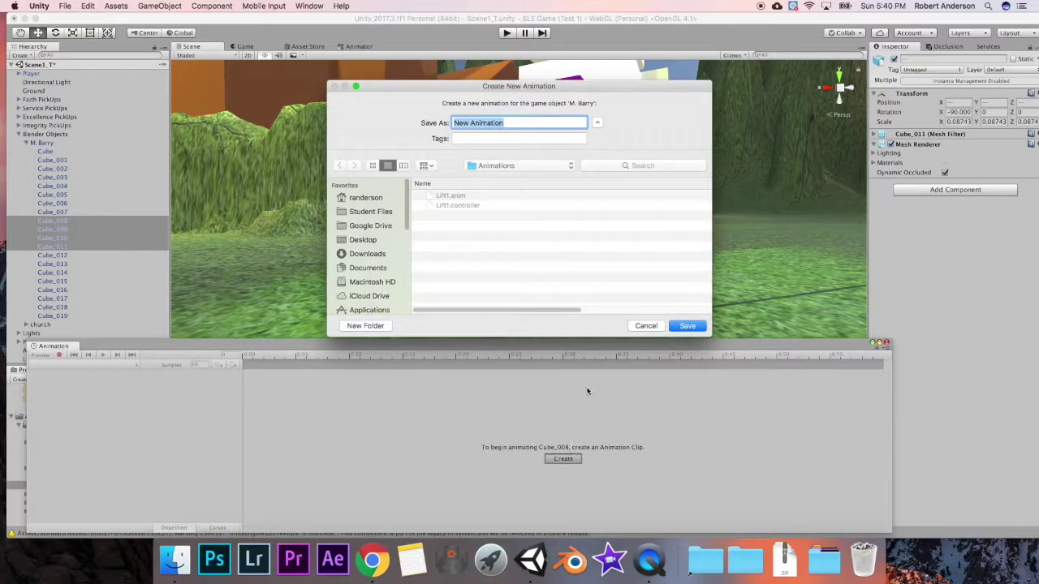
text(MB_Legs)
key(Return)
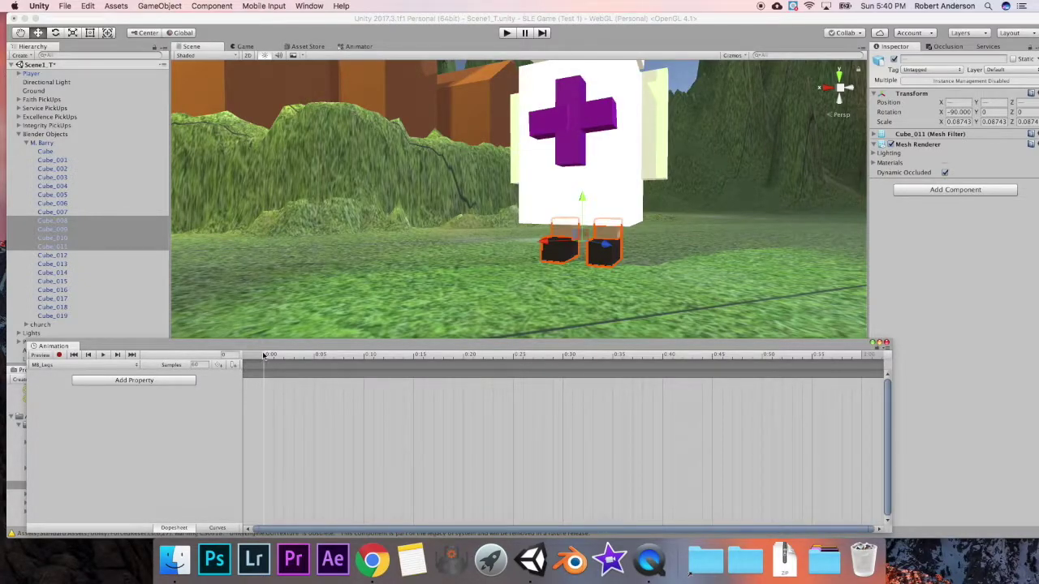
Record position keyframes for the four leg cubes at 0:00, raised at 0:10 and lowered at 0:20, and preview the motion.
click(60, 356)
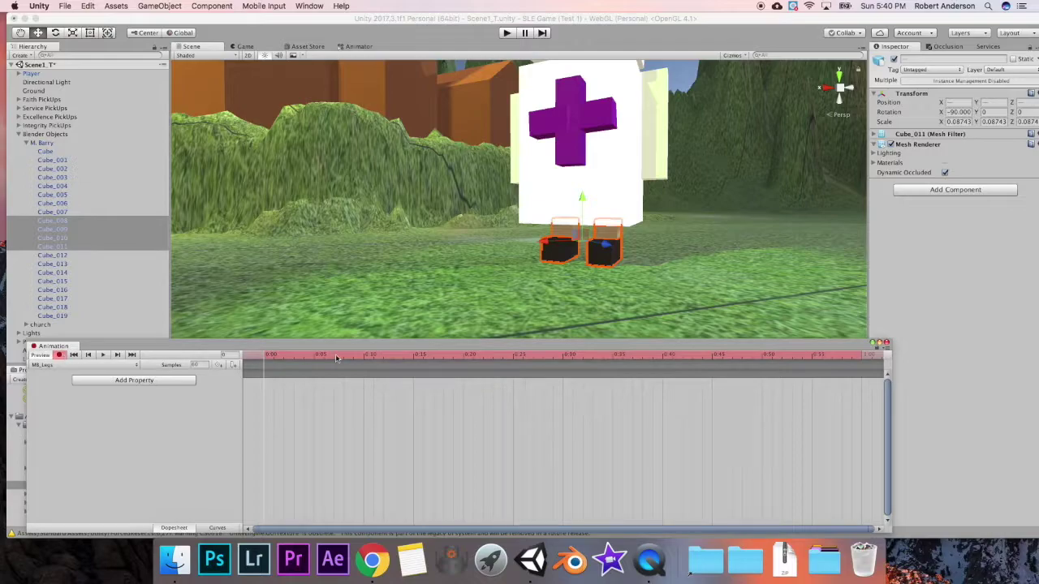
drag(581, 195, 581, 198)
drag(268, 359, 364, 360)
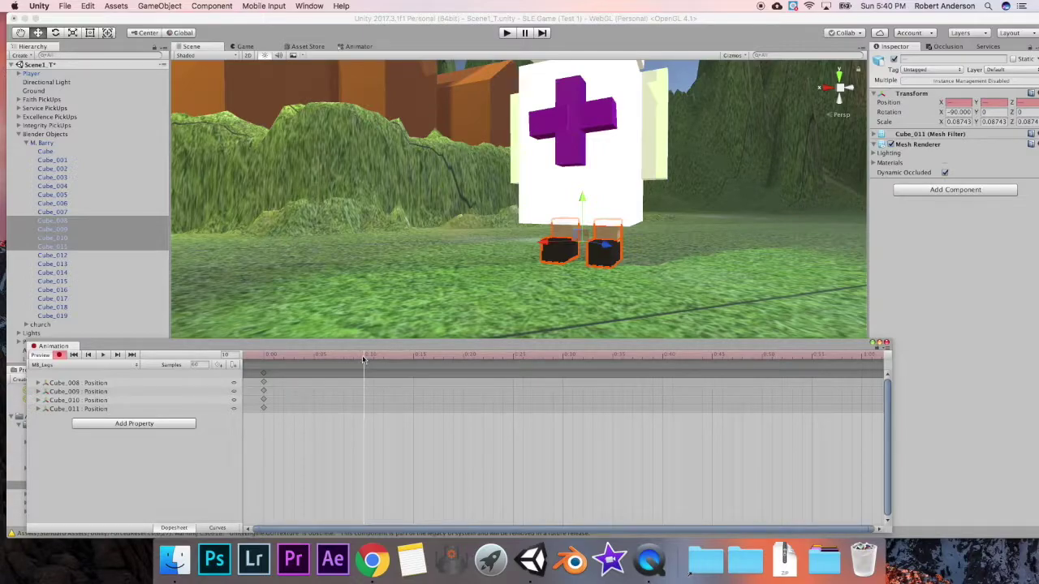
drag(581, 198, 581, 185)
drag(362, 356, 462, 357)
drag(581, 184, 580, 200)
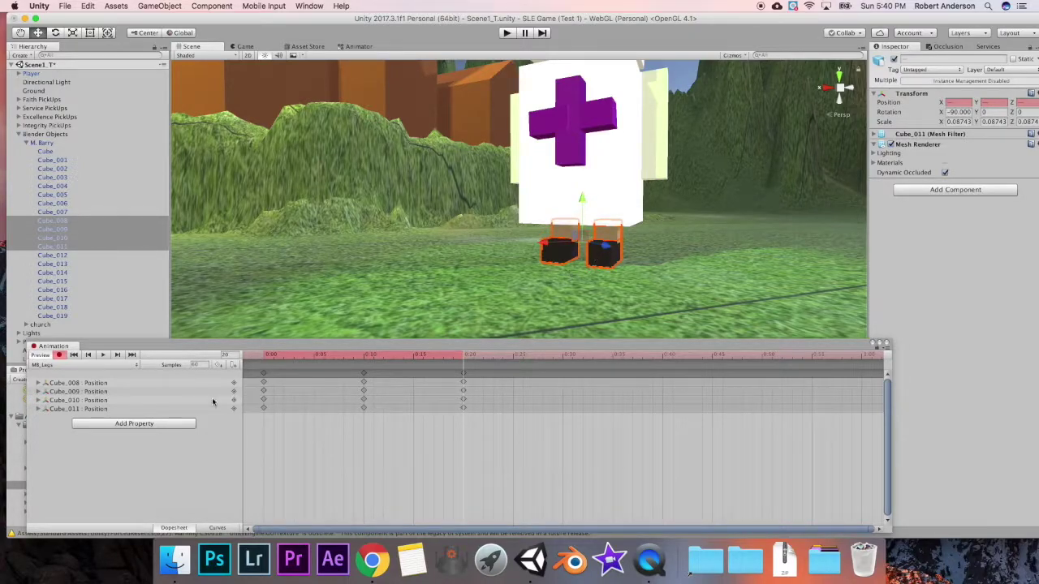
click(264, 354)
key(space)
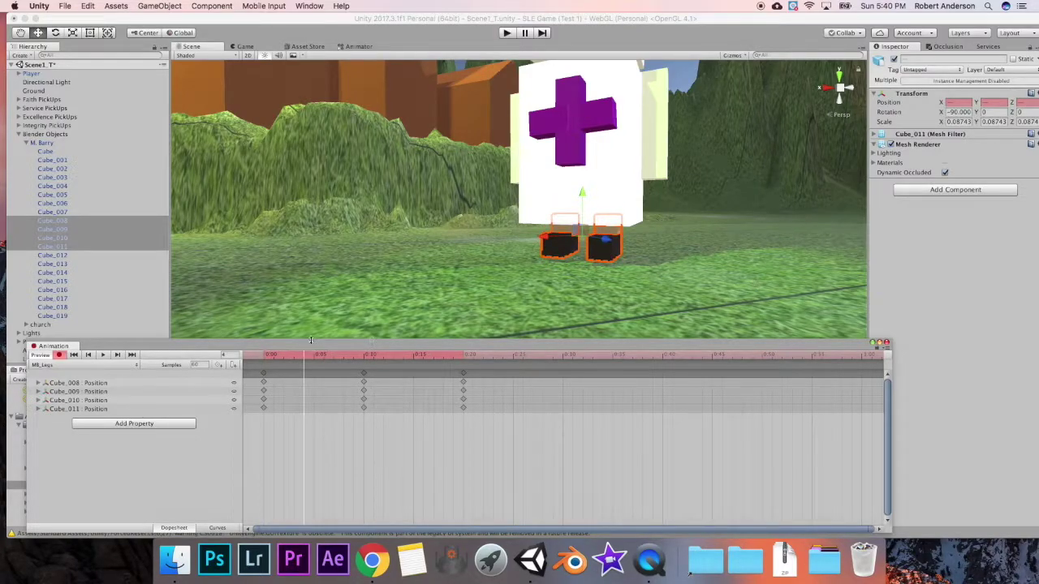
Select one leg's tracks, Cube_009 and Cube_010, and raise those cubes at the 0:00 keyframe.
click(603, 265)
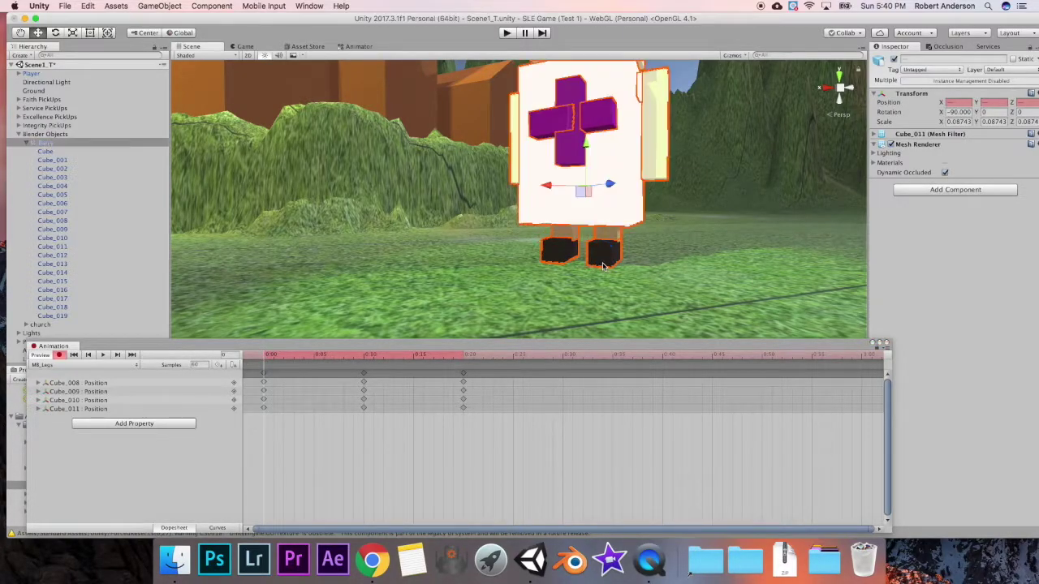
click(603, 258)
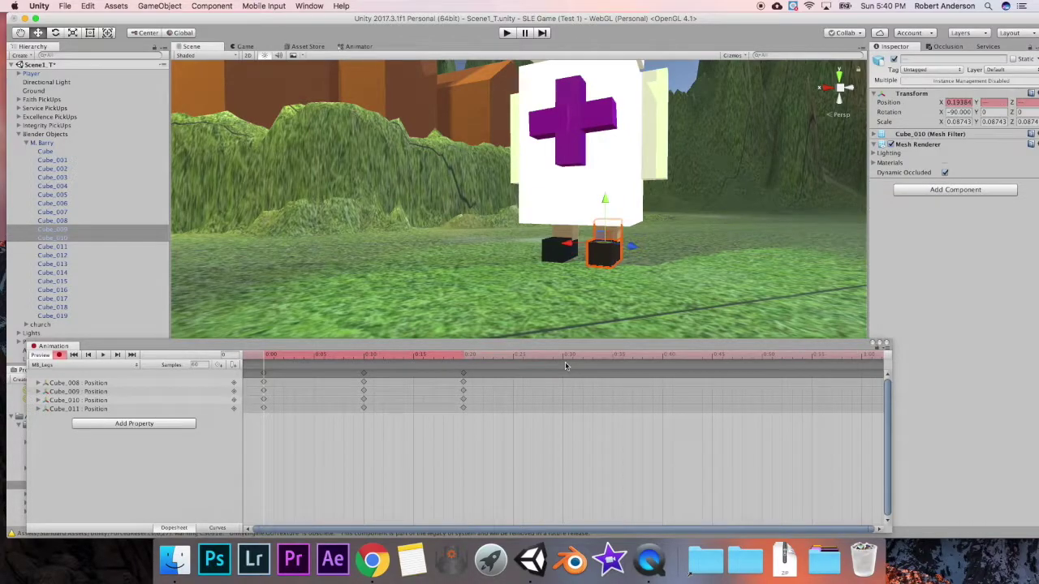
click(142, 392)
click(143, 400)
click(143, 394)
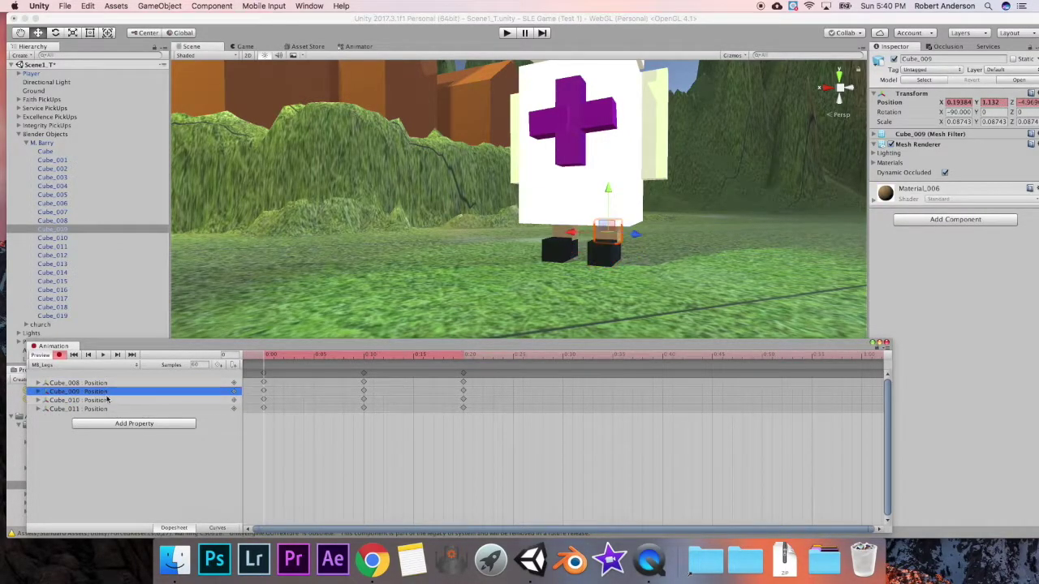
click(115, 403)
click(191, 391)
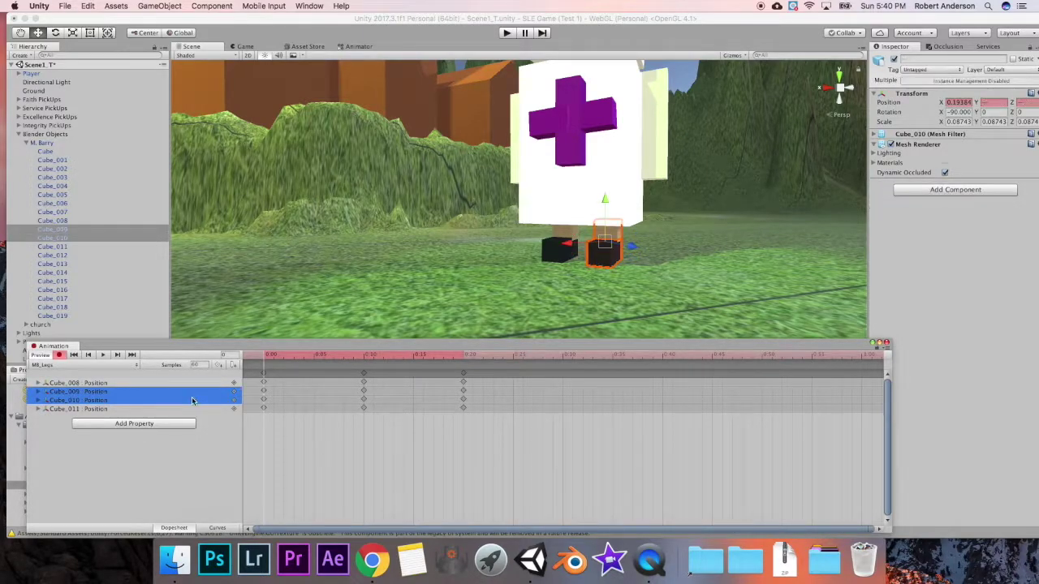
click(263, 393)
shift+click(263, 400)
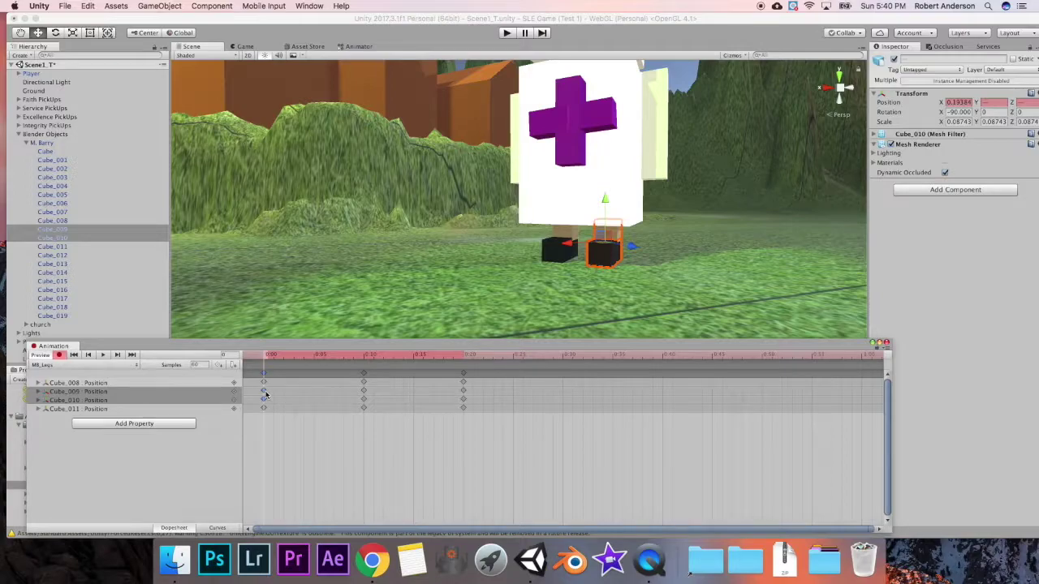
drag(605, 201, 605, 186)
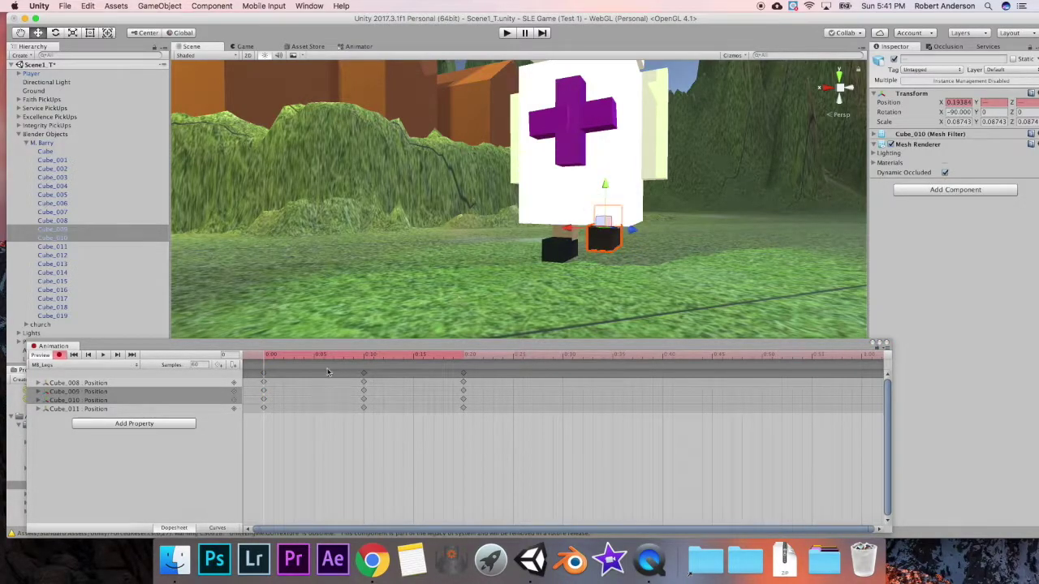
Lower Cube_009 and Cube_010 to the ground at the 0:10 keyframe.
click(263, 400)
drag(268, 357, 364, 363)
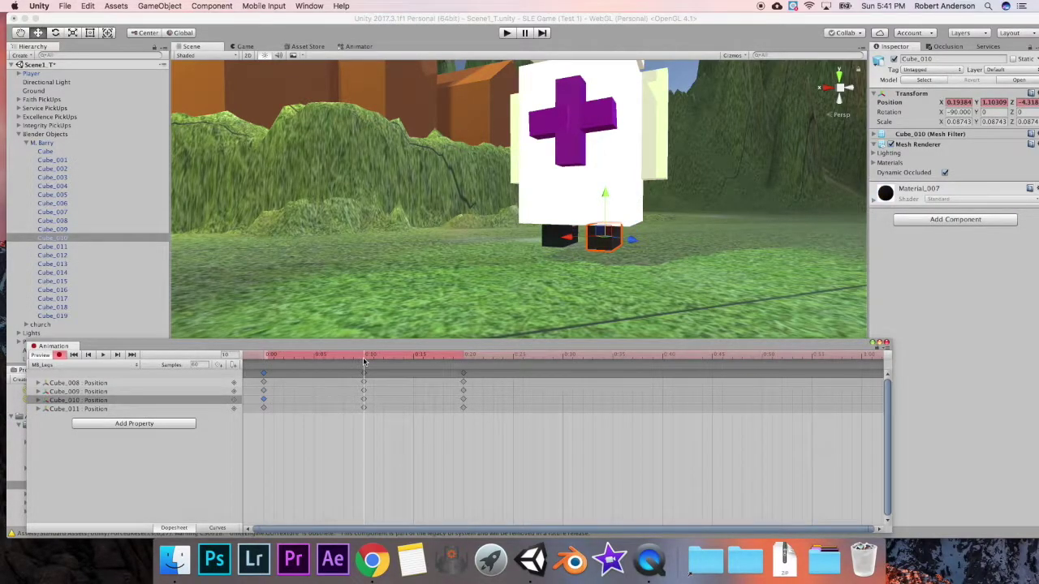
click(363, 392)
shift+click(364, 399)
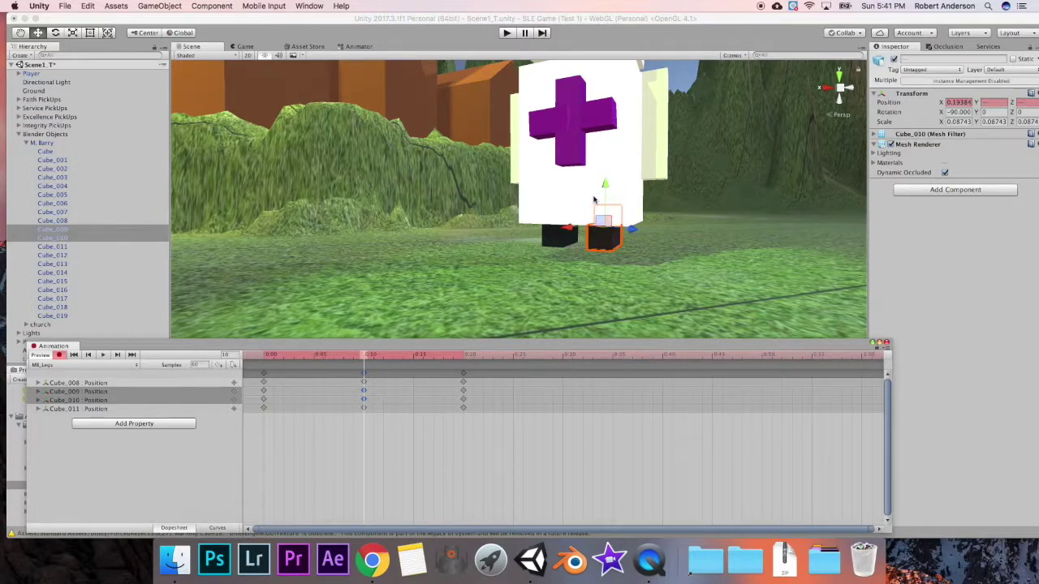
drag(603, 186, 601, 200)
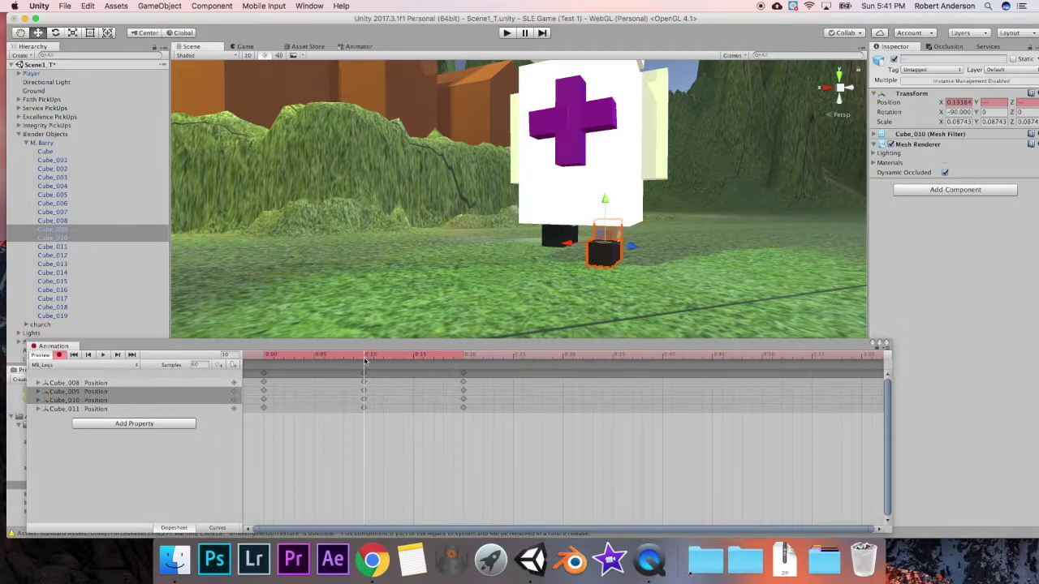
Raise Cube_009 and Cube_010 at the 0:20 keyframe, and play back the alternating leg motion.
drag(365, 363, 462, 360)
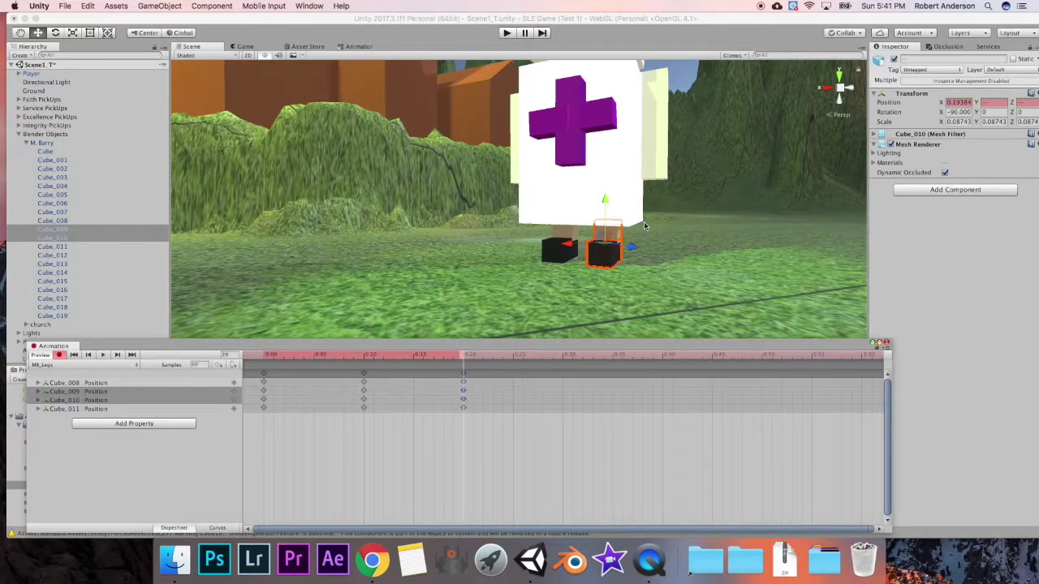
drag(605, 201, 603, 189)
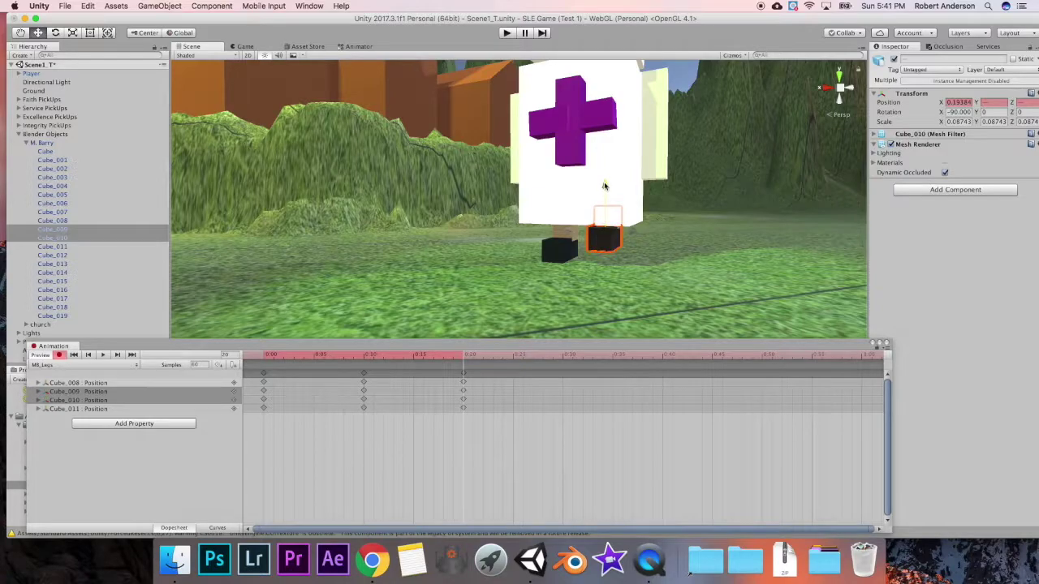
drag(462, 359, 237, 357)
click(103, 356)
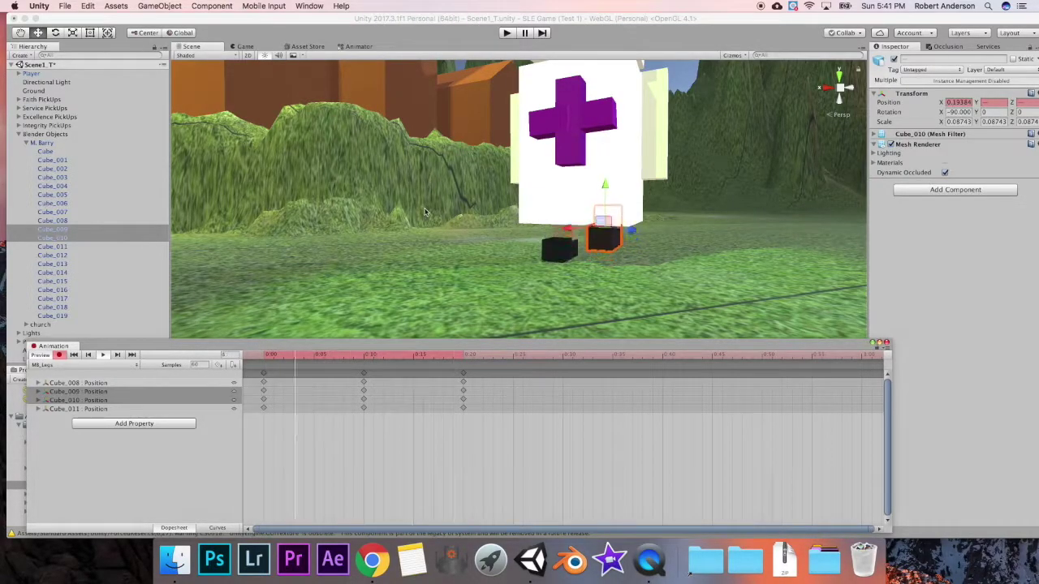
key(space)
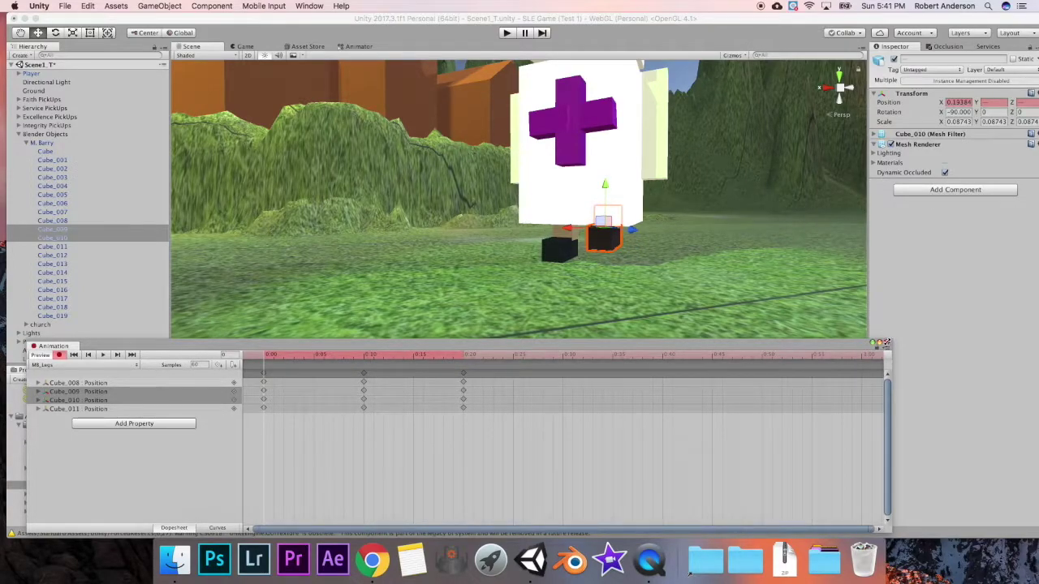
click(886, 344)
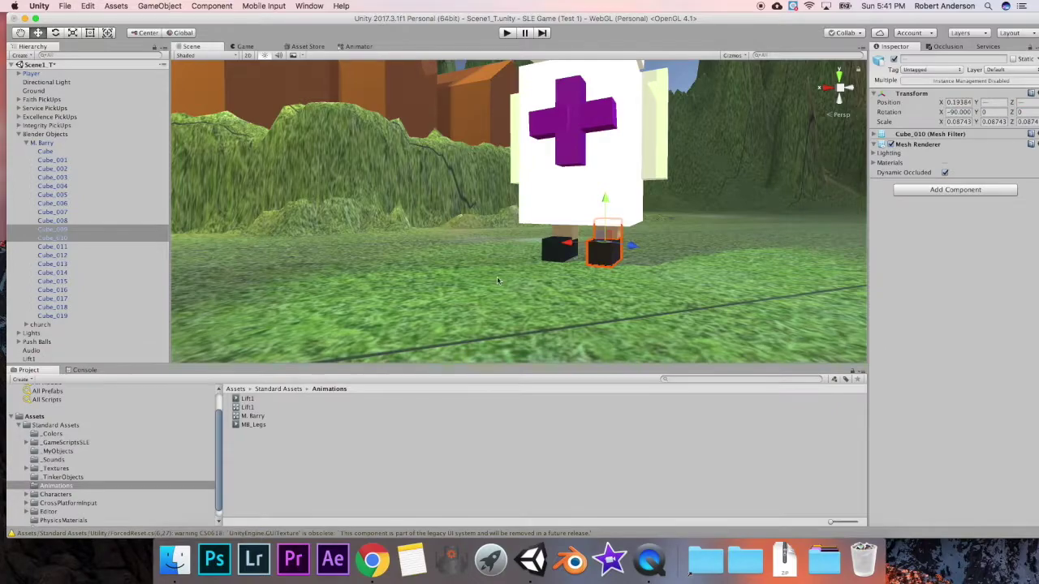
Create an empty game object in the scene and rename it MB_Walking.
click(25, 143)
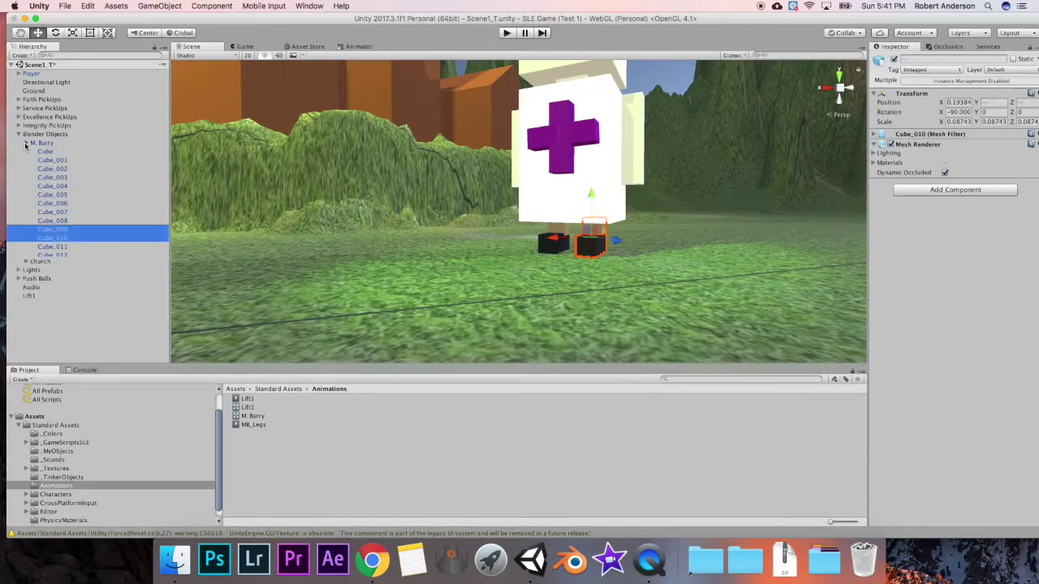
click(56, 143)
click(46, 214)
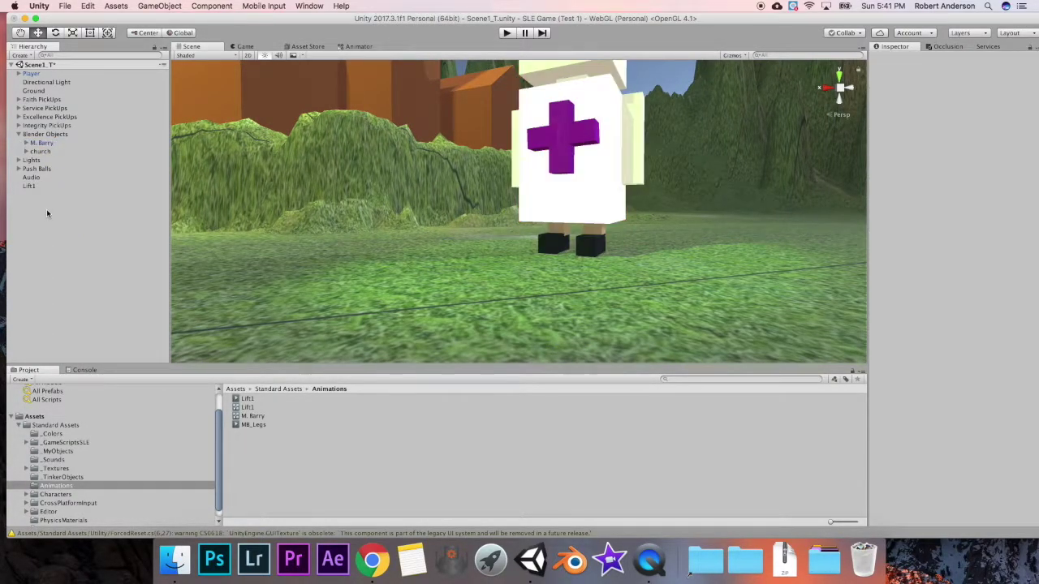
right_click(46, 214)
click(83, 297)
right_click(37, 196)
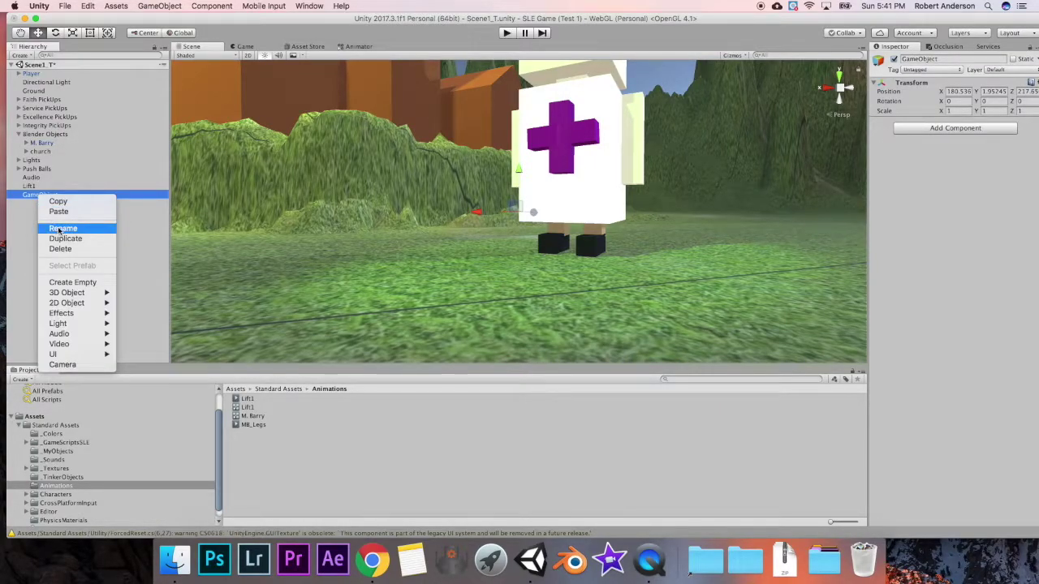
click(61, 229)
text(MB)
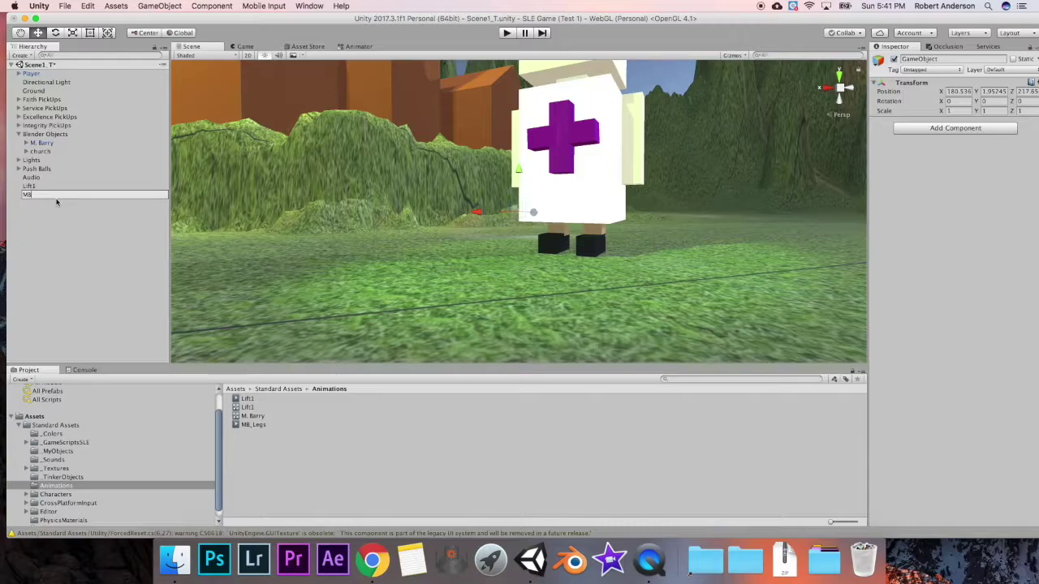
text(_Walking)
click(103, 229)
Place MB_Walking inside Blender Objects and make the character model its child.
drag(40, 196, 47, 140)
click(47, 152)
drag(45, 157, 48, 144)
click(48, 144)
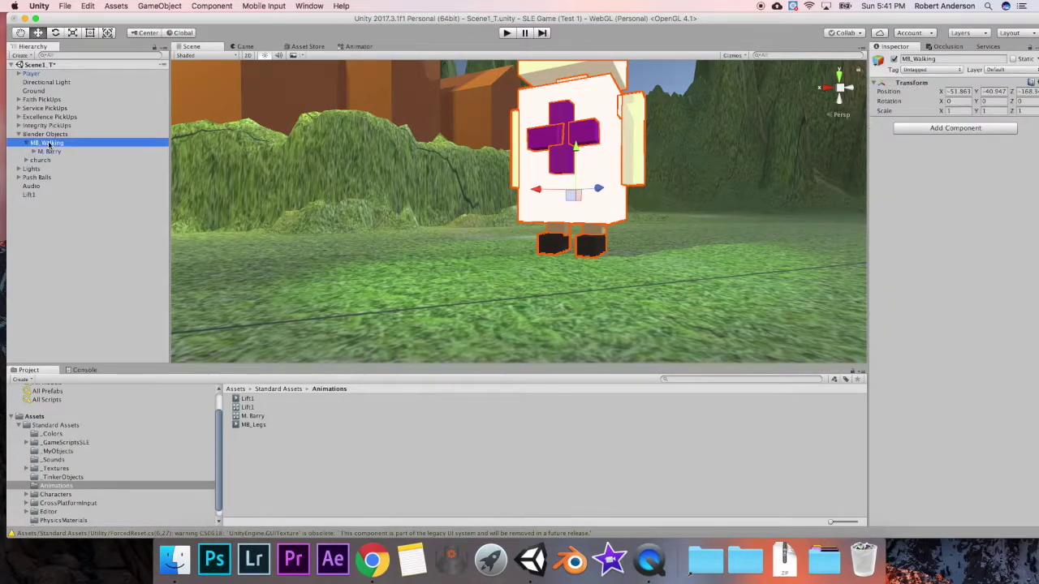
click(50, 152)
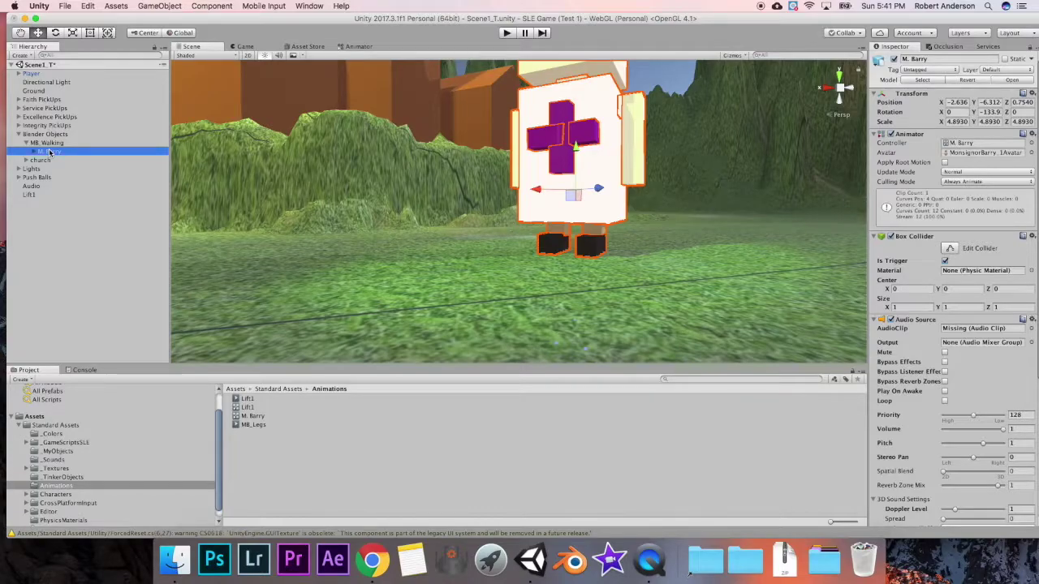
Create a new animation clip named MB_Walking for the MB_Walking object in the Animations folder.
click(49, 143)
double_click(50, 144)
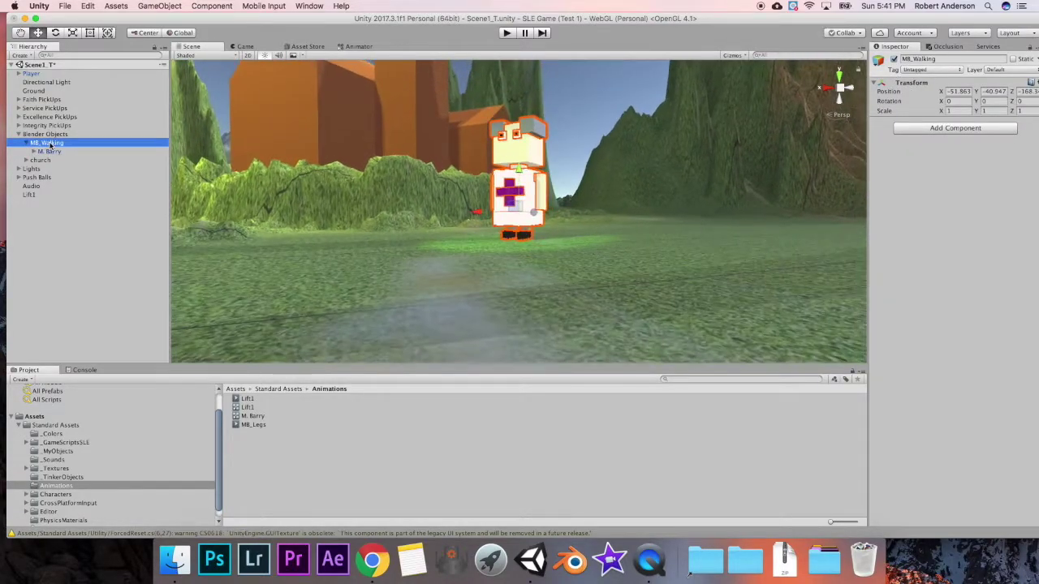
scroll(377, 212, up, 2)
right_drag(377, 211, 517, 224)
scroll(391, 191, up, 4)
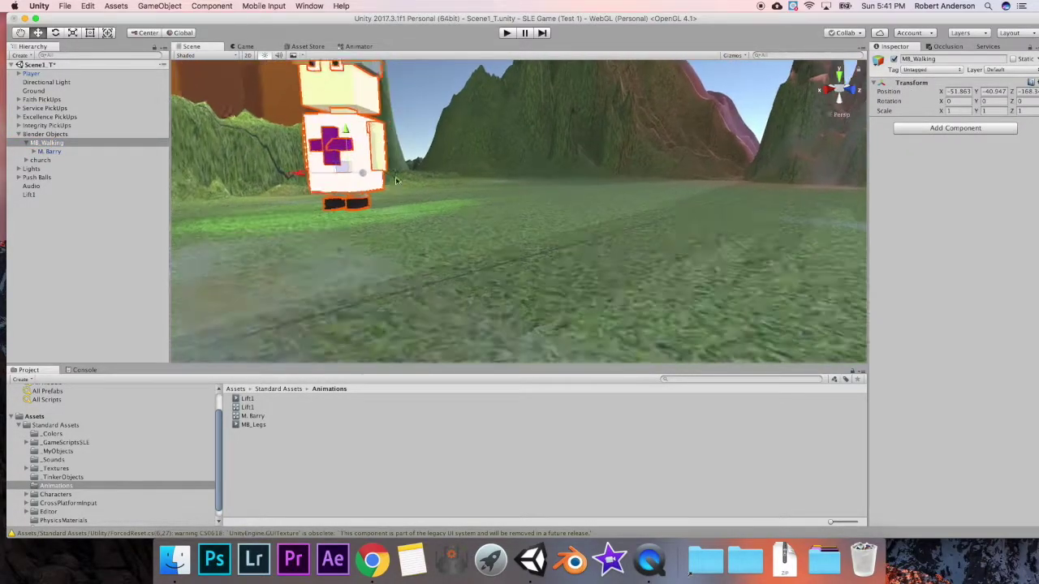
middle_drag(391, 191, 580, 241)
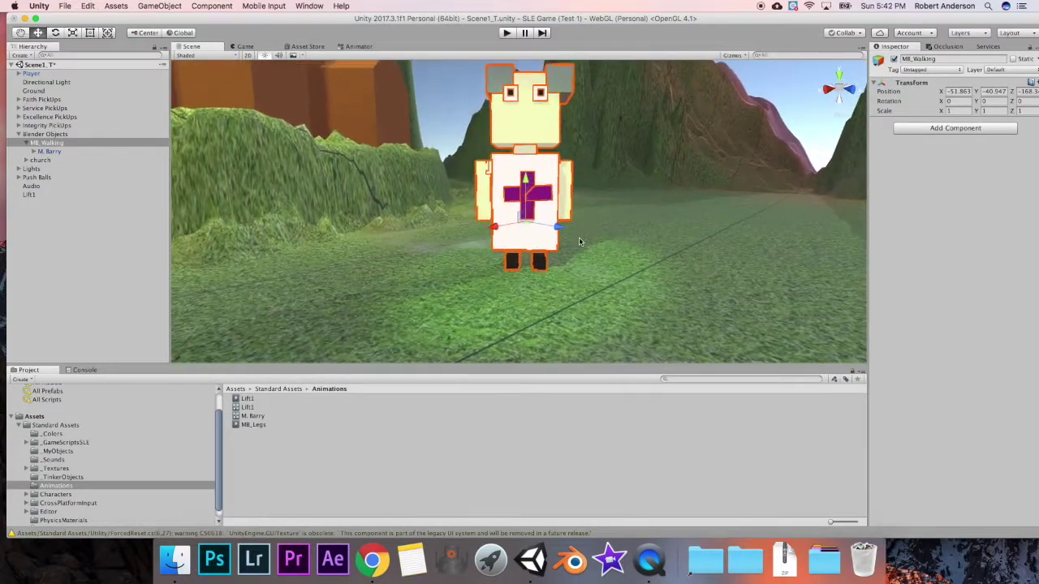
scroll(579, 241, down, 2)
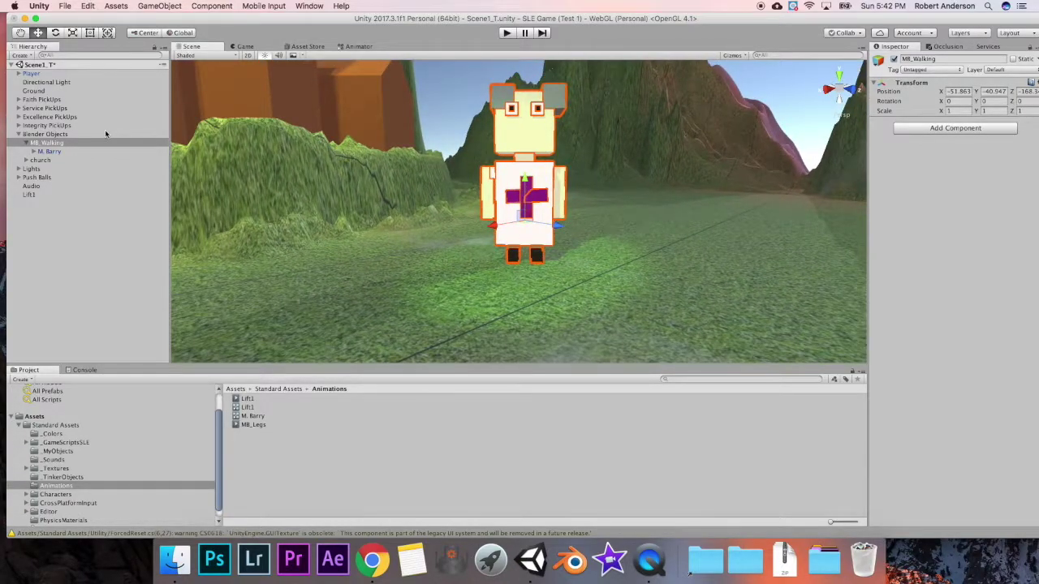
key(super+6)
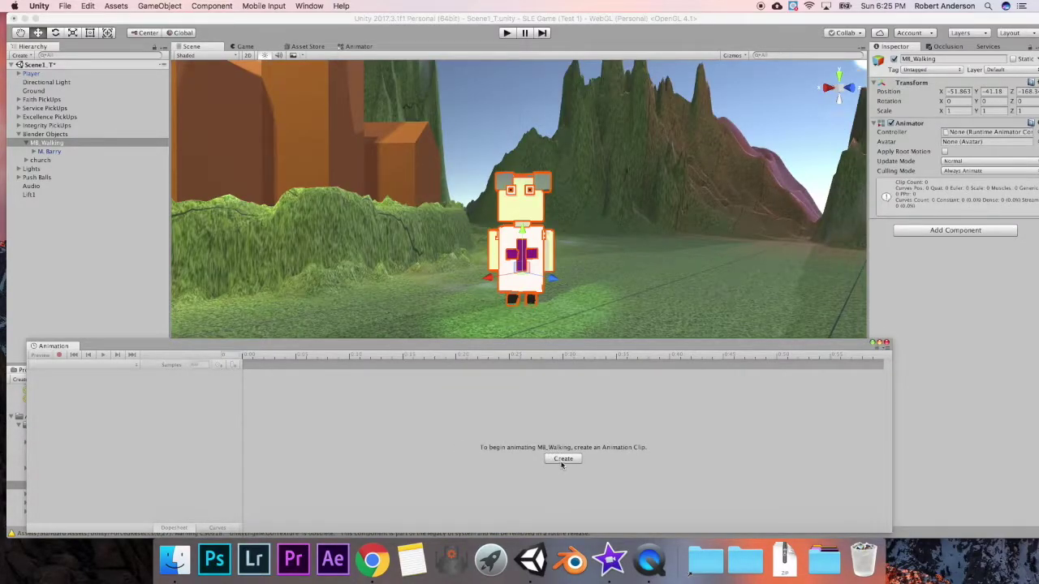
click(563, 459)
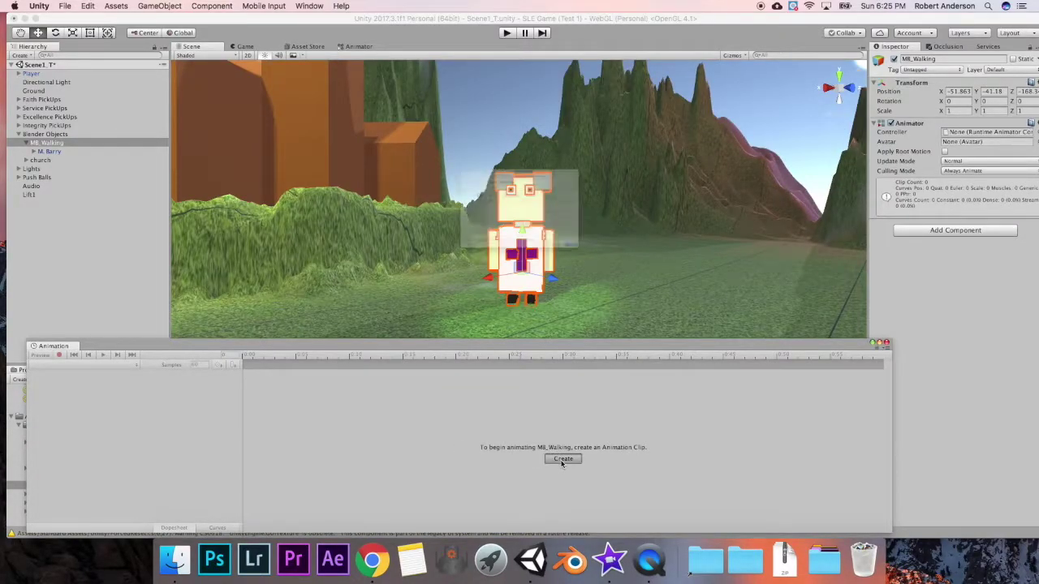
text(M)
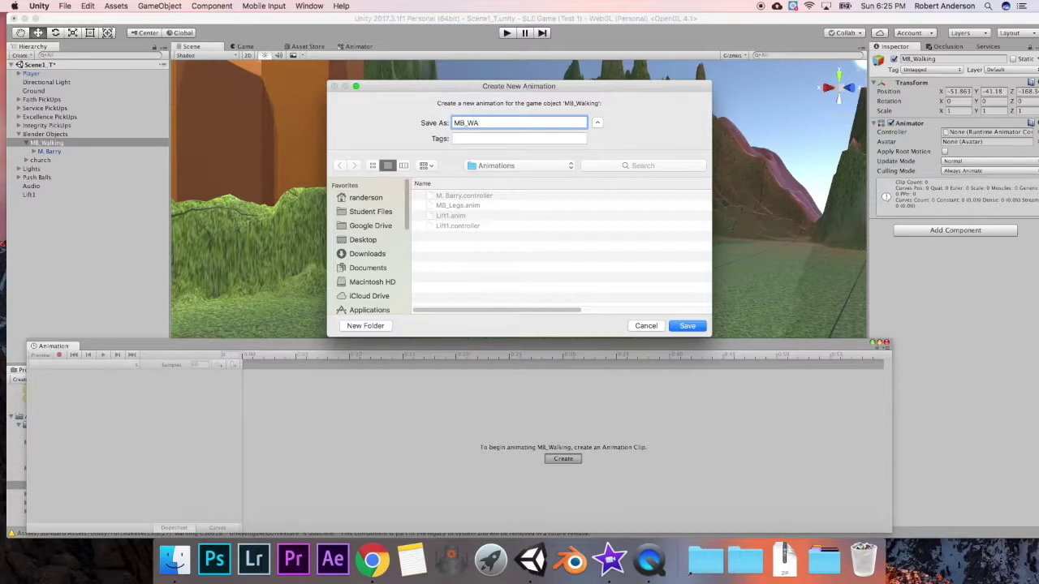
text(B_Walking)
click(696, 327)
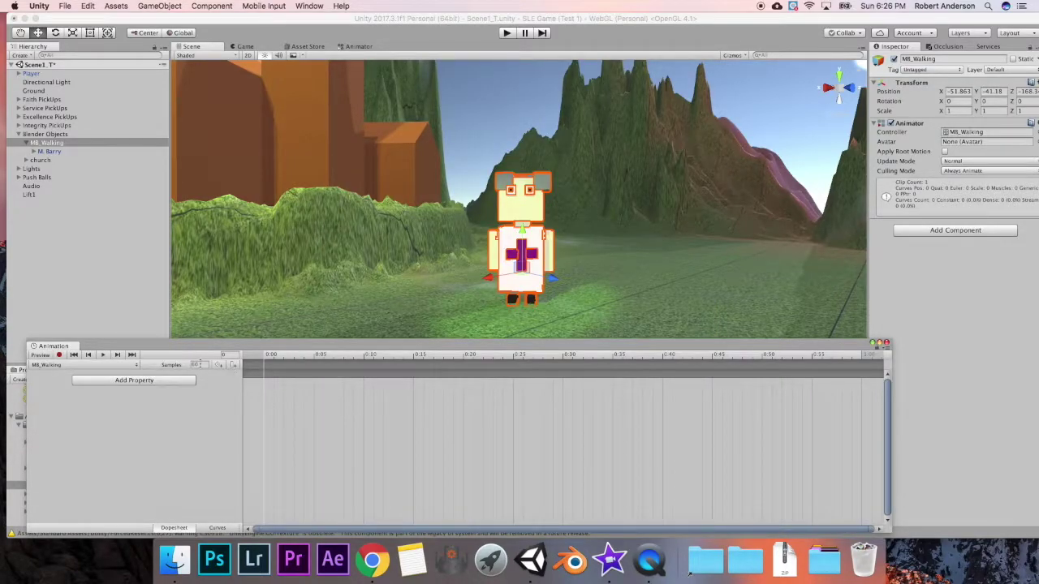
Start recording and slightly nudge MB_Walking's height to about -41.07 and Y rotation to about -0.66 to key both at 0:00.
click(60, 355)
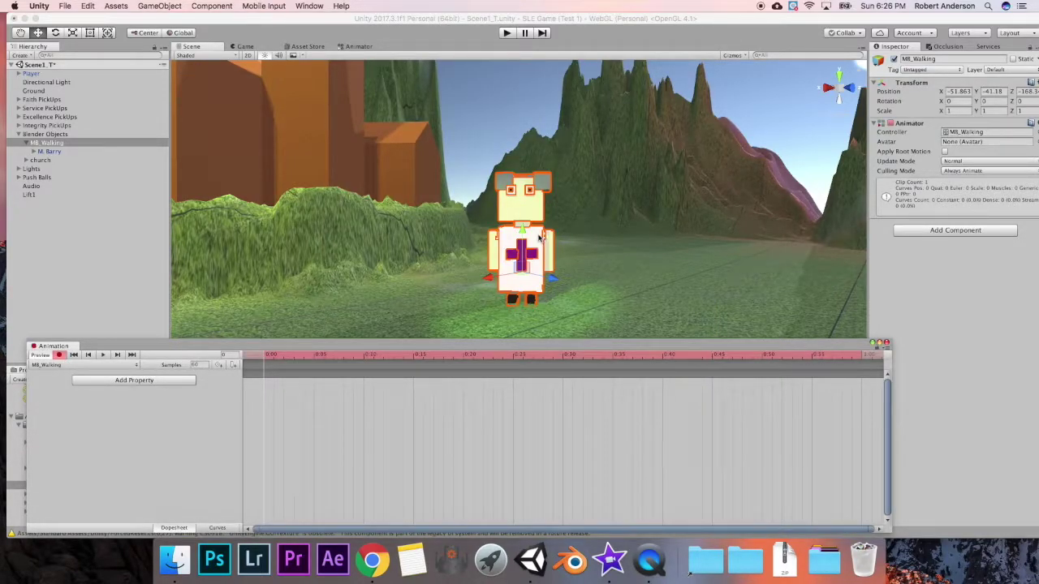
drag(519, 231, 522, 233)
click(56, 33)
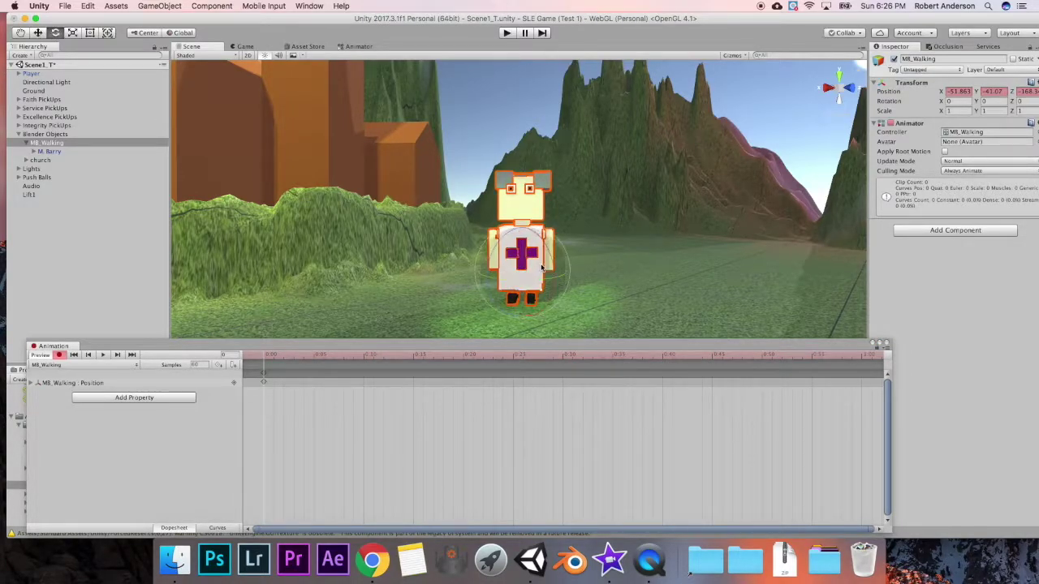
drag(528, 279, 526, 279)
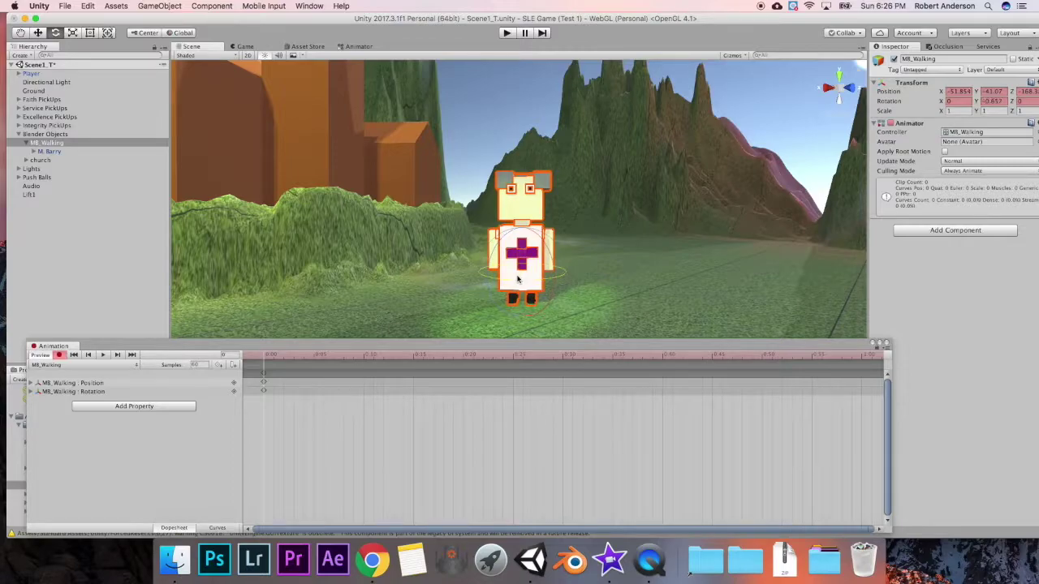
click(114, 392)
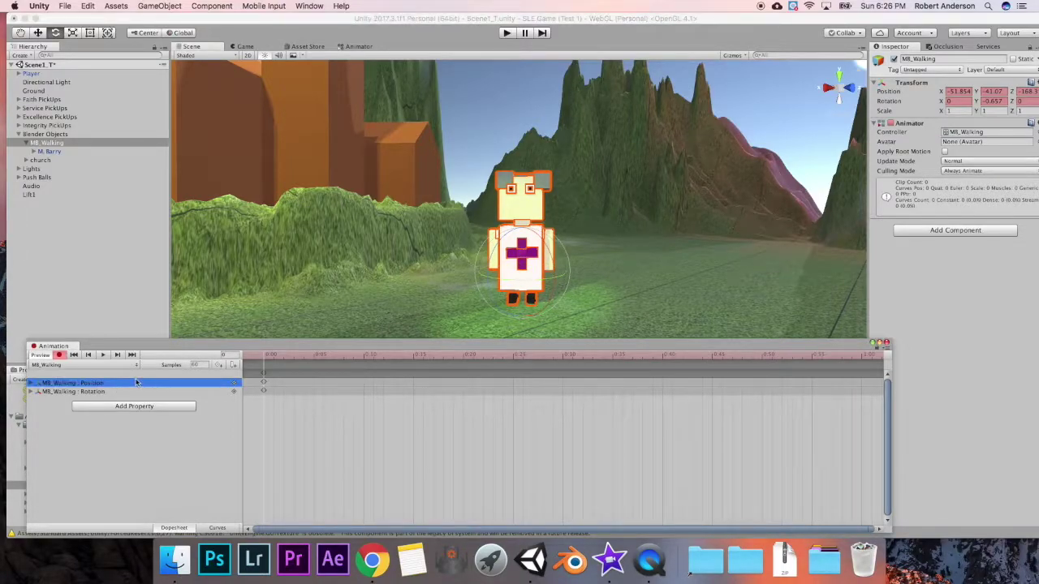
click(154, 383)
click(156, 393)
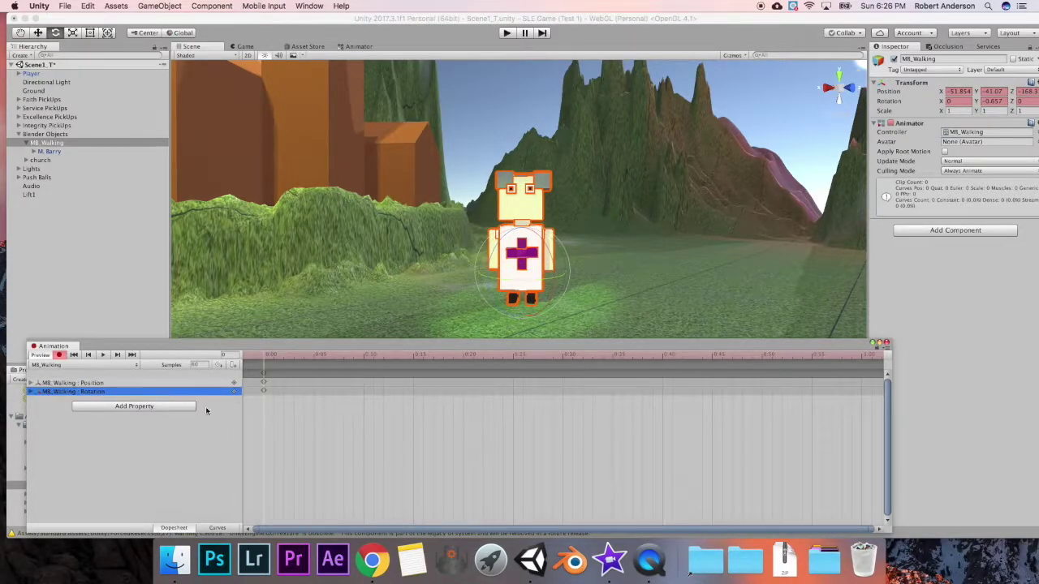
click(264, 374)
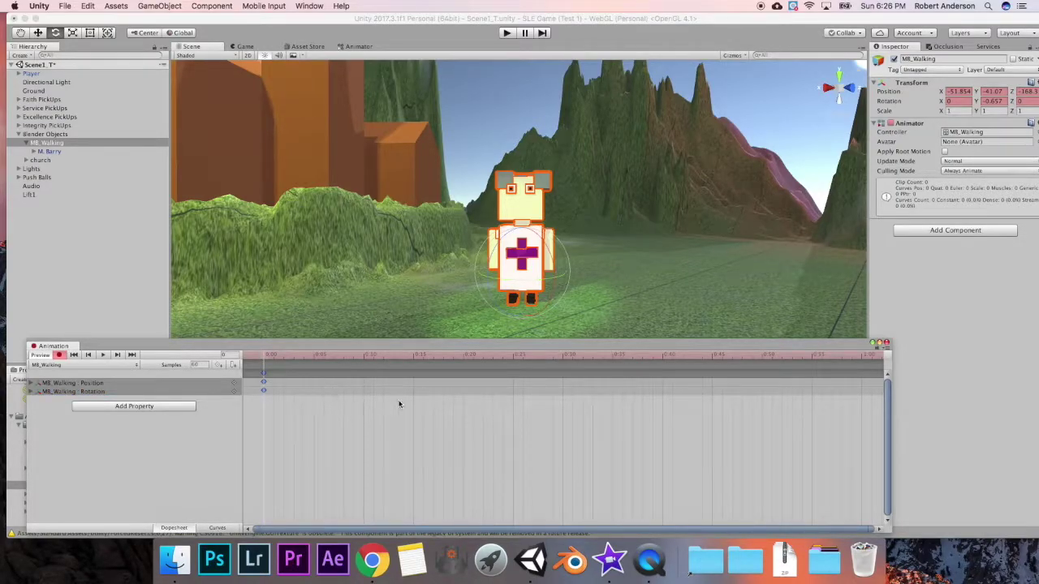
Move MB_Walking forward at 3:00 to about X -35.88, Z -117.4, and scrub through the walk.
scroll(538, 263, down, 10)
click(37, 33)
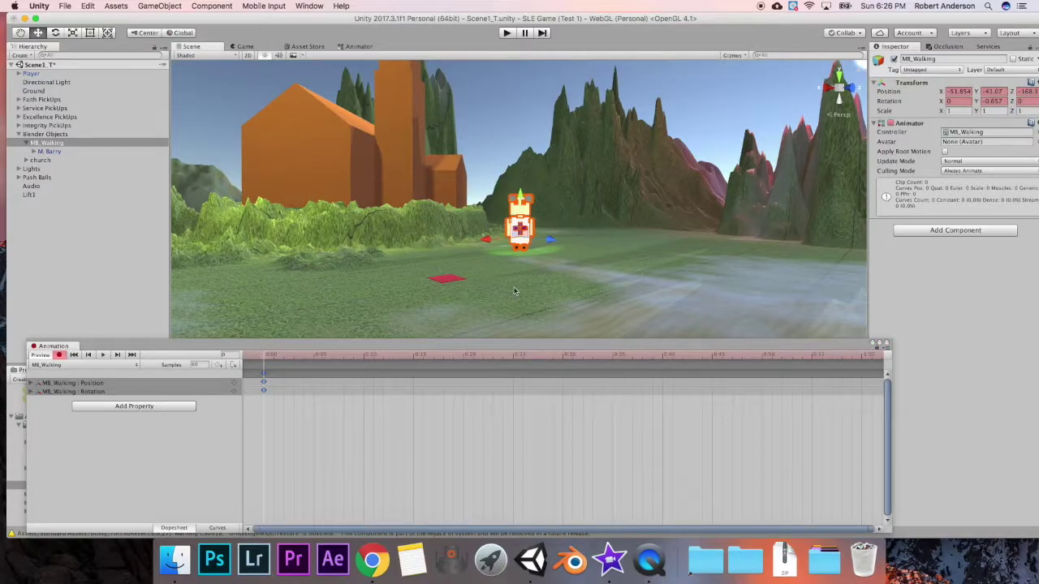
scroll(480, 406, down, 5)
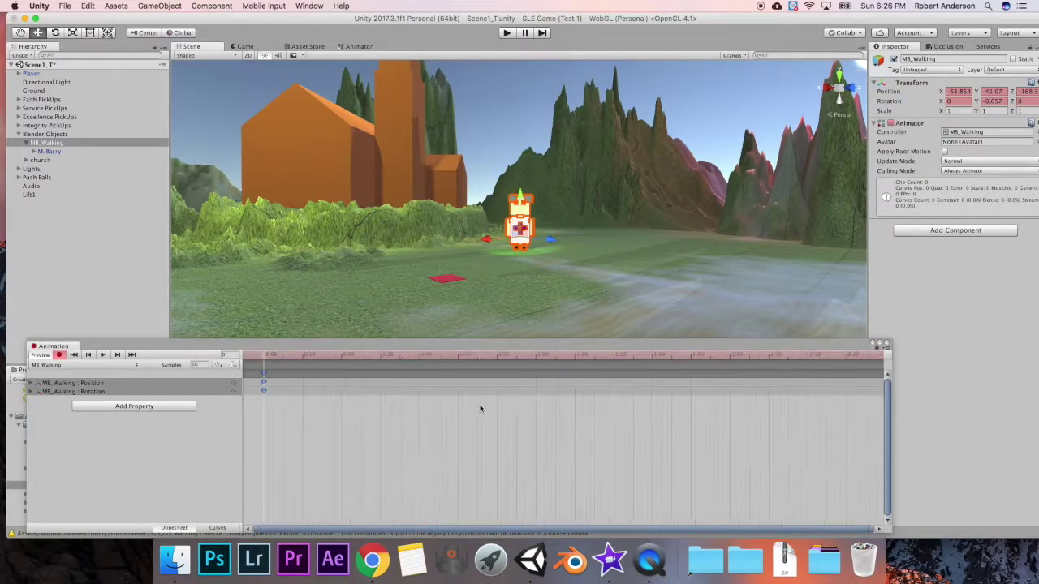
scroll(480, 407, down, 5)
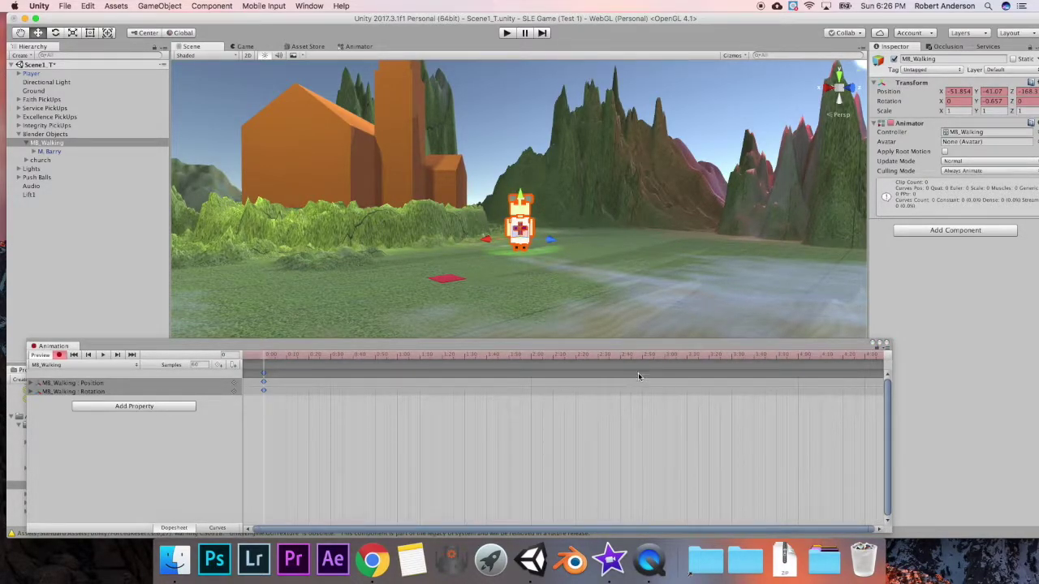
click(666, 355)
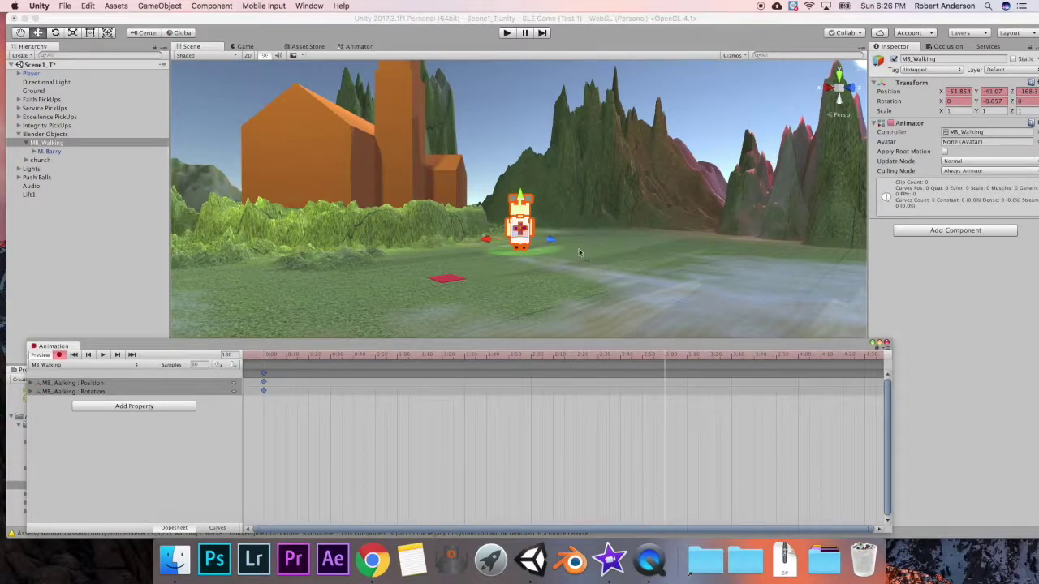
scroll(580, 251, down, 2)
drag(550, 241, 652, 344)
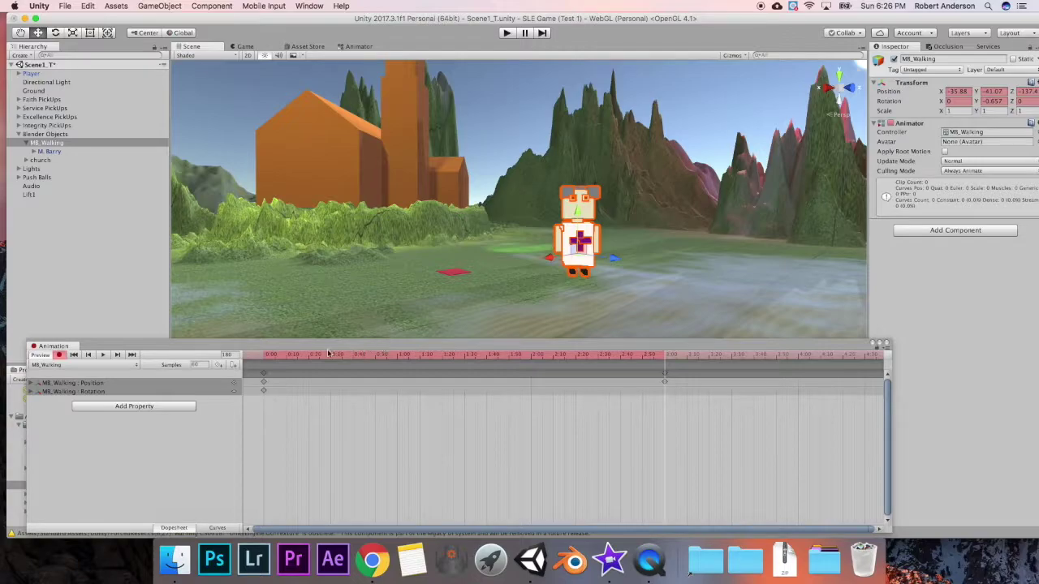
drag(268, 357, 665, 358)
Copy the rotation keyframe from 0:00 to 3:00.
scroll(524, 391, down, 3)
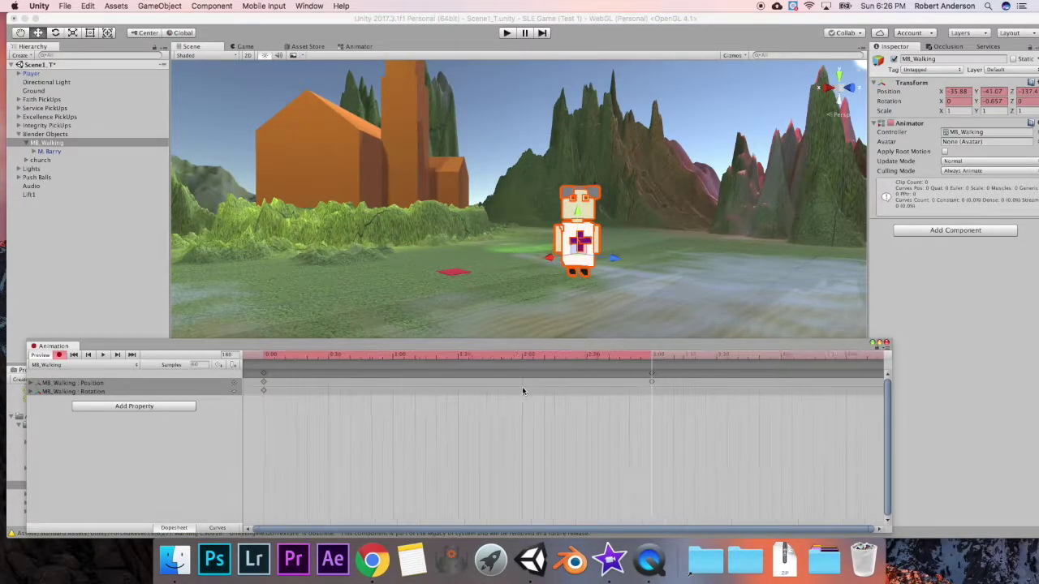
click(263, 392)
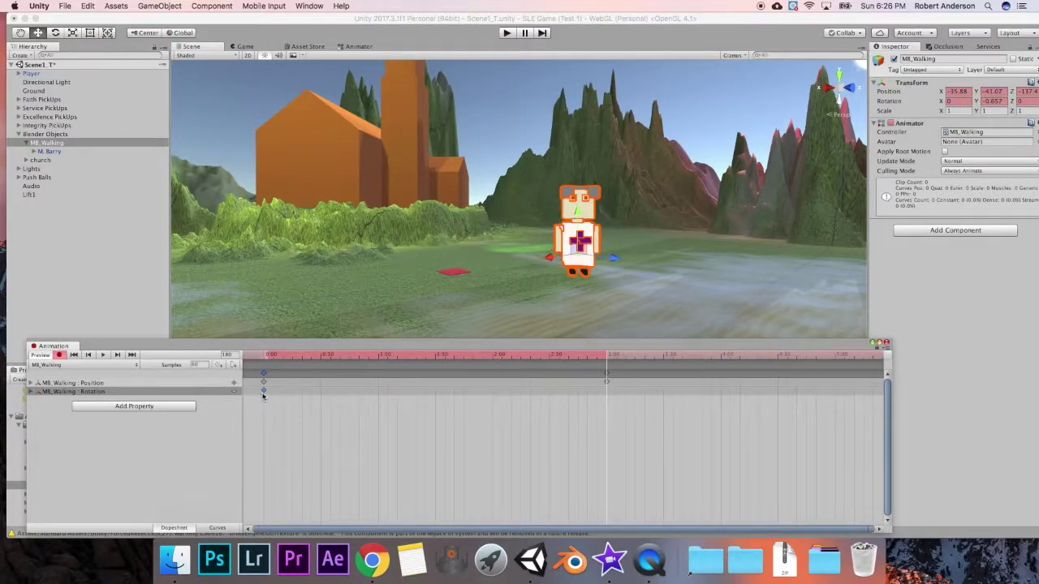
click(264, 357)
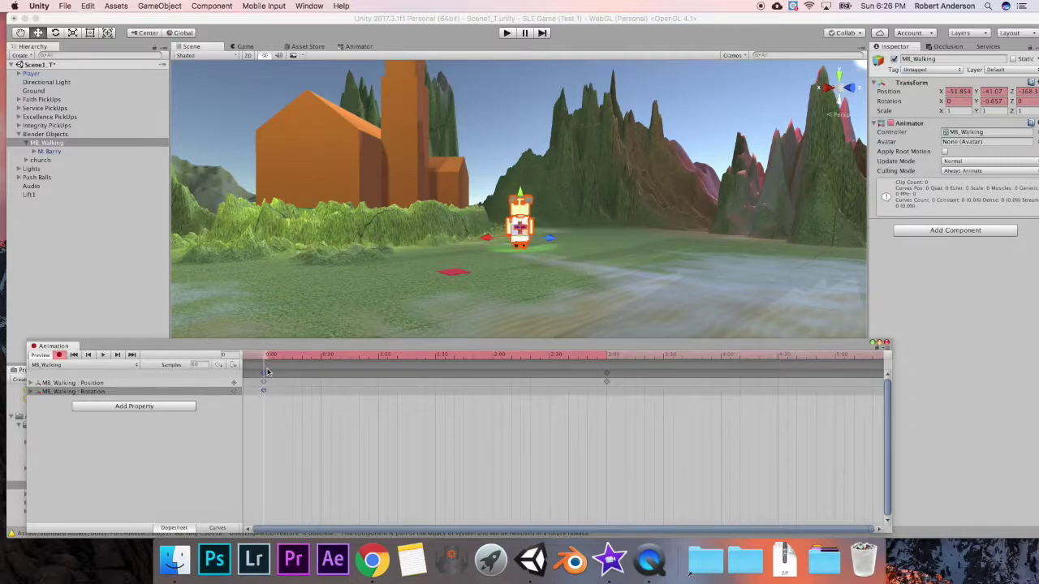
drag(266, 362, 607, 360)
key(super+v)
scroll(528, 402, down, 2)
Copy the position and rotation keyframes from 3:00 to 4:00.
click(560, 383)
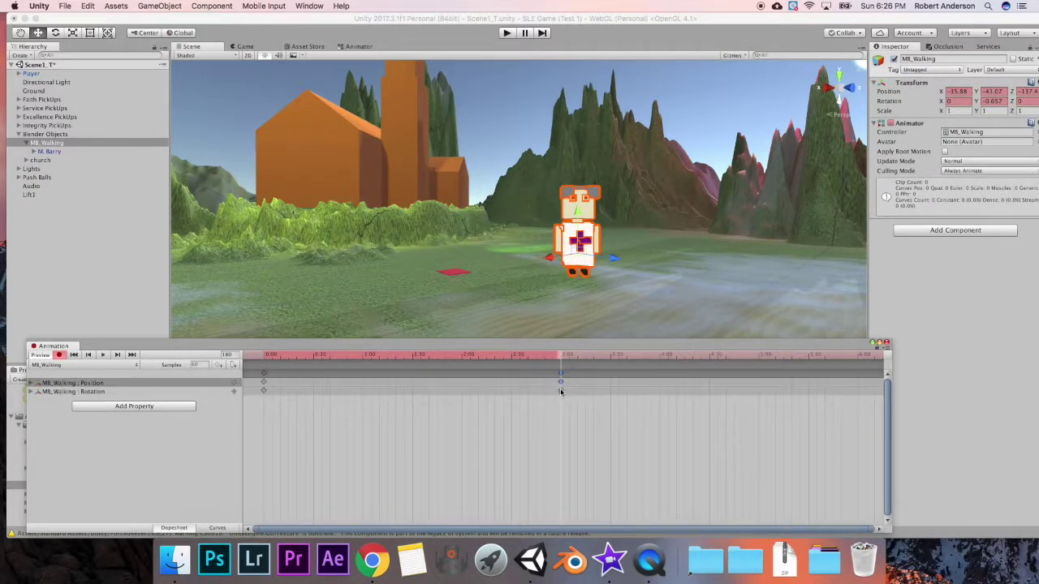
shift+click(561, 390)
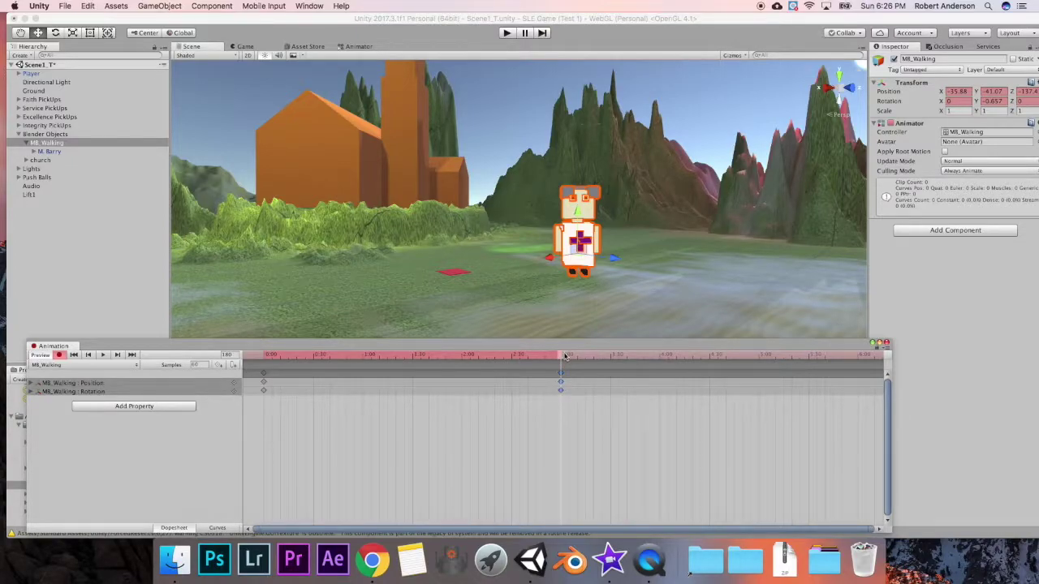
click(662, 357)
key(super+v)
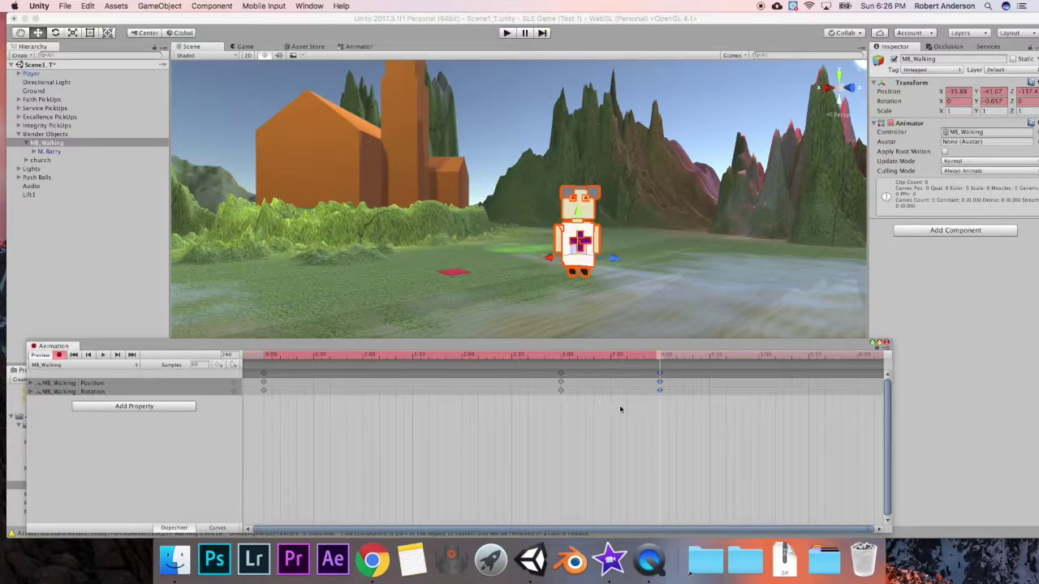
Turn MB_Walking around at the 4:00 keyframe to a Y rotation of about 158, and scrub through the turn.
click(159, 392)
click(660, 390)
click(660, 392)
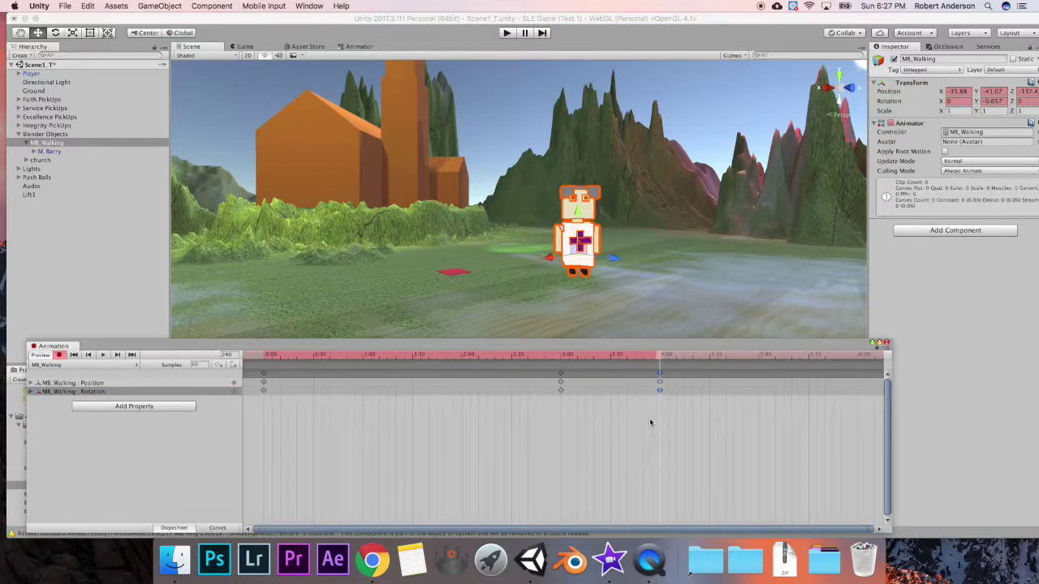
click(55, 34)
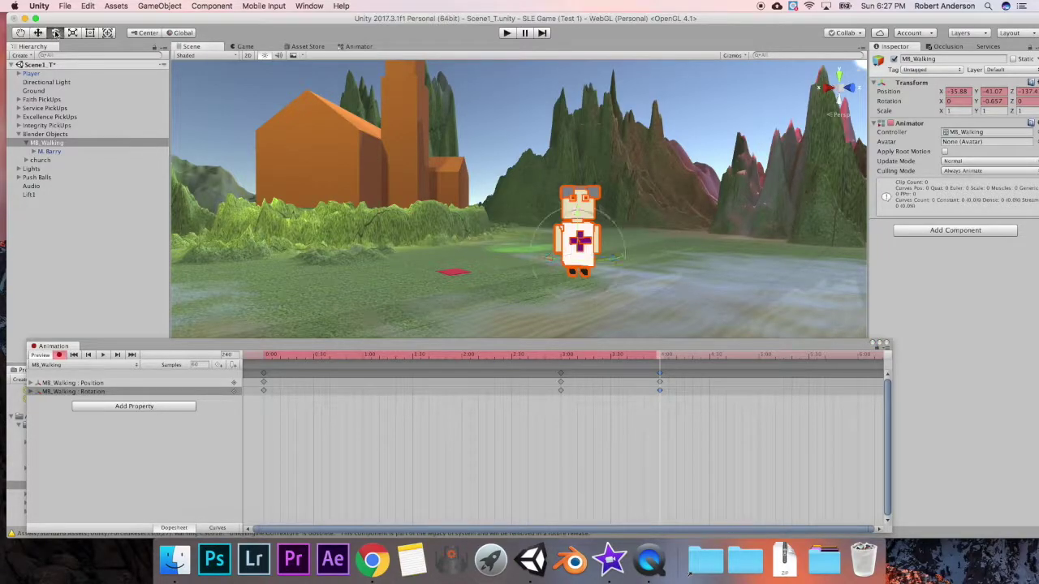
drag(620, 262, 495, 239)
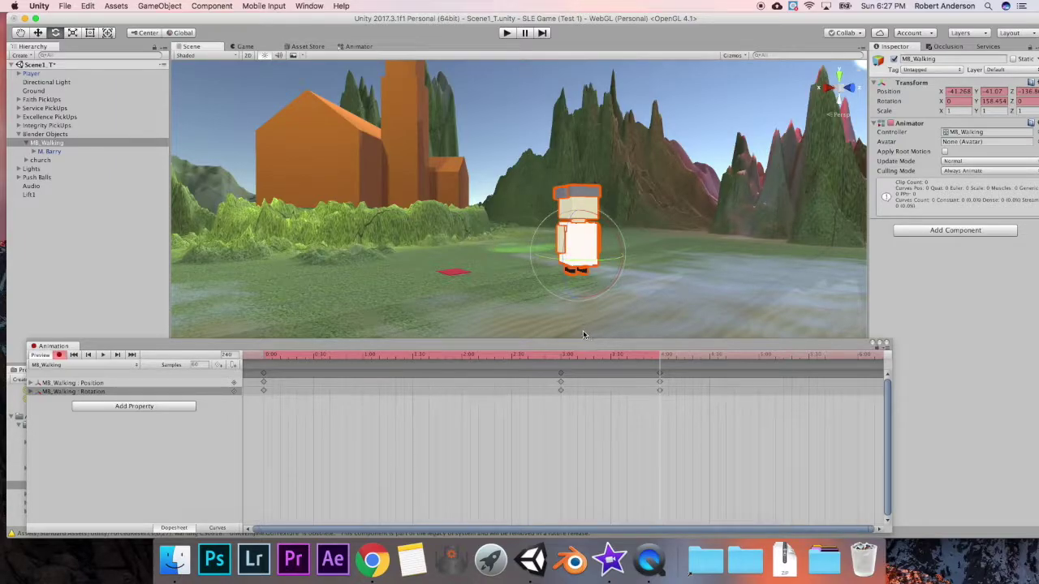
drag(634, 357, 661, 363)
click(660, 375)
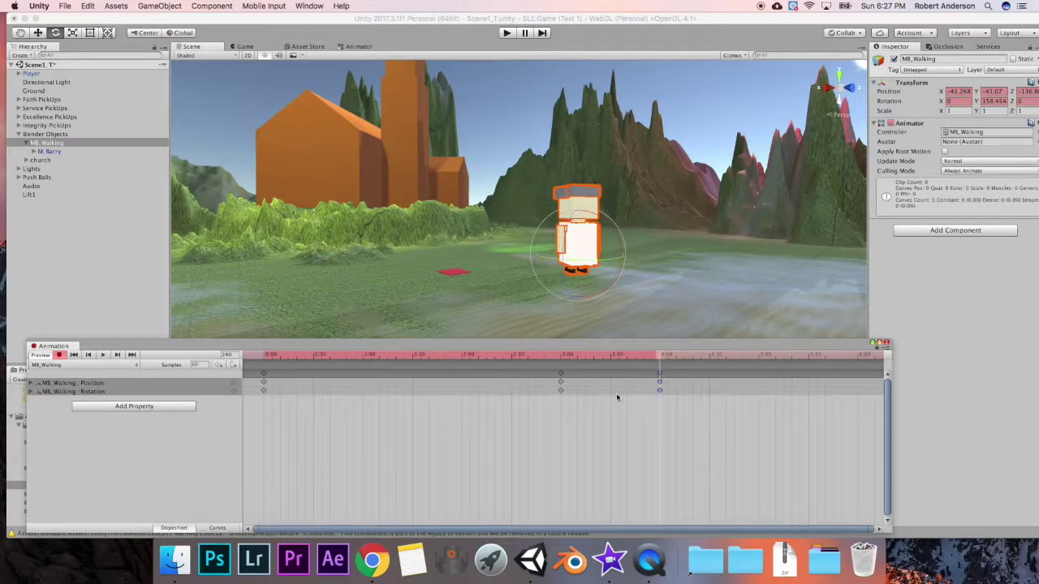
Copy the starting position keyframe from 0:00 to 7:00, and scrub through the return walk.
scroll(434, 422, down, 5)
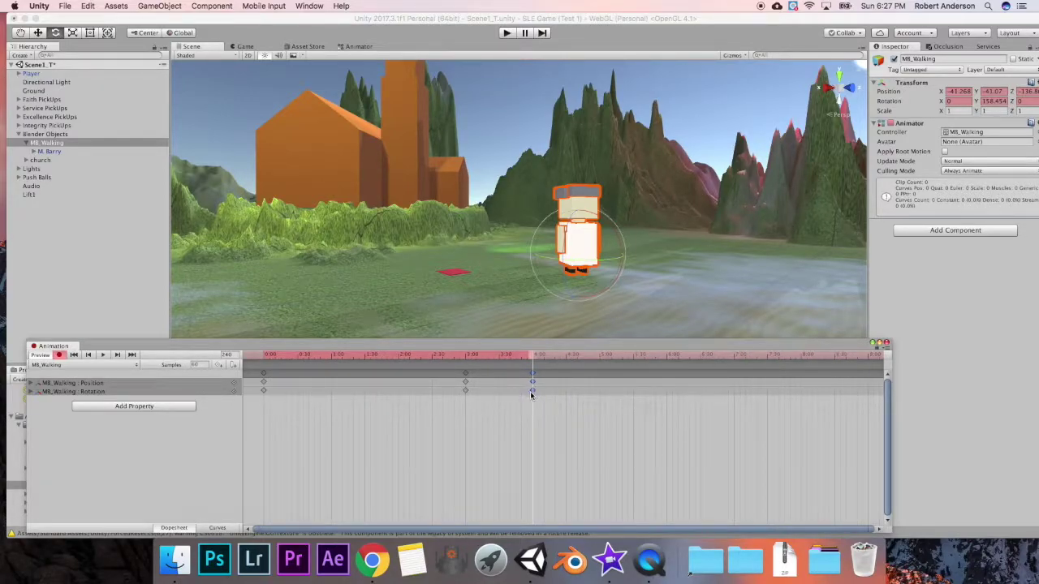
click(263, 382)
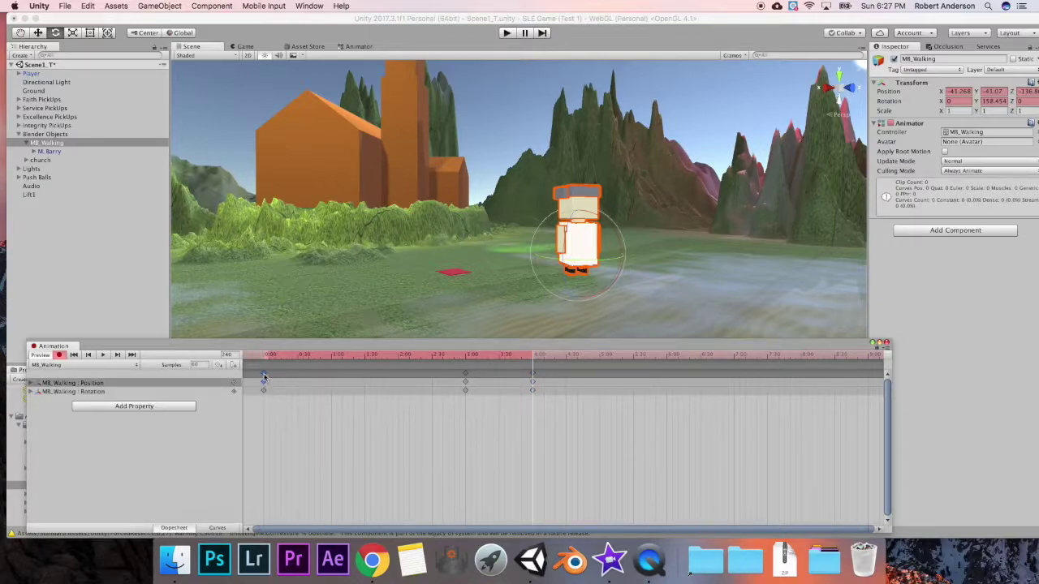
click(266, 357)
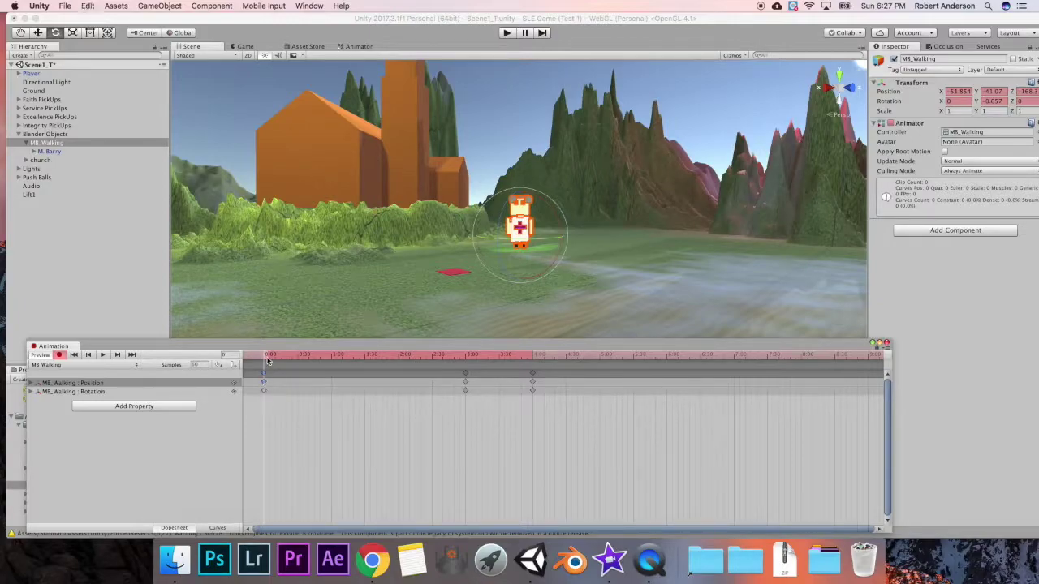
drag(265, 358, 733, 363)
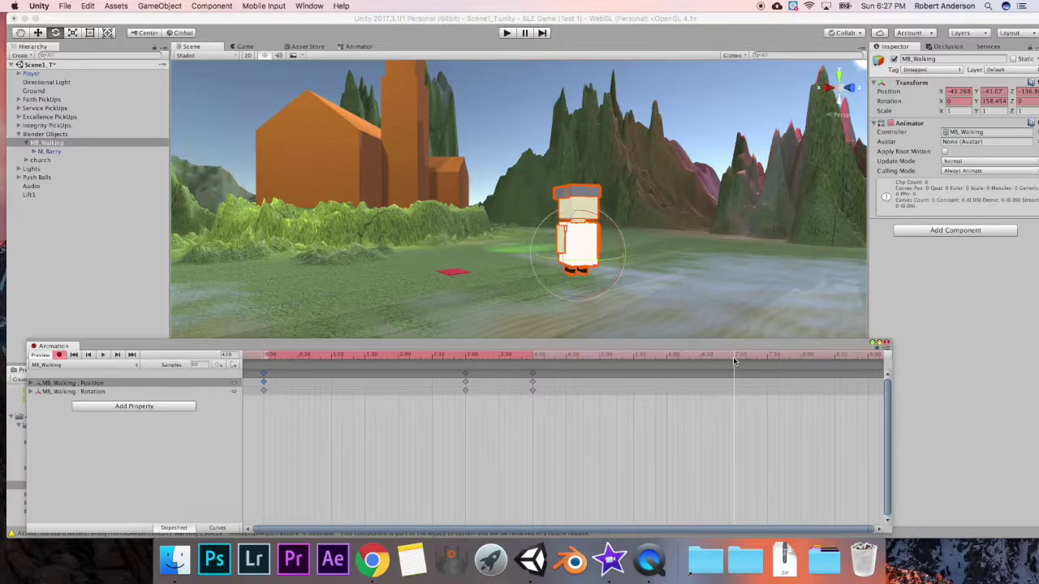
key(super+v)
drag(535, 358, 734, 360)
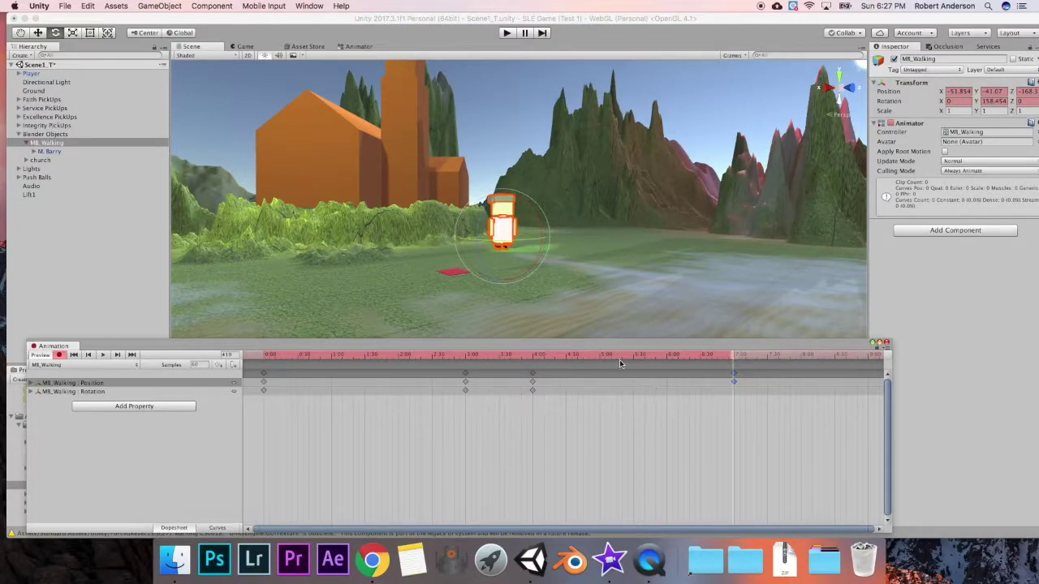
Copy the MB_Walking rotation keyframe from 4:00 to 7:00.
click(534, 392)
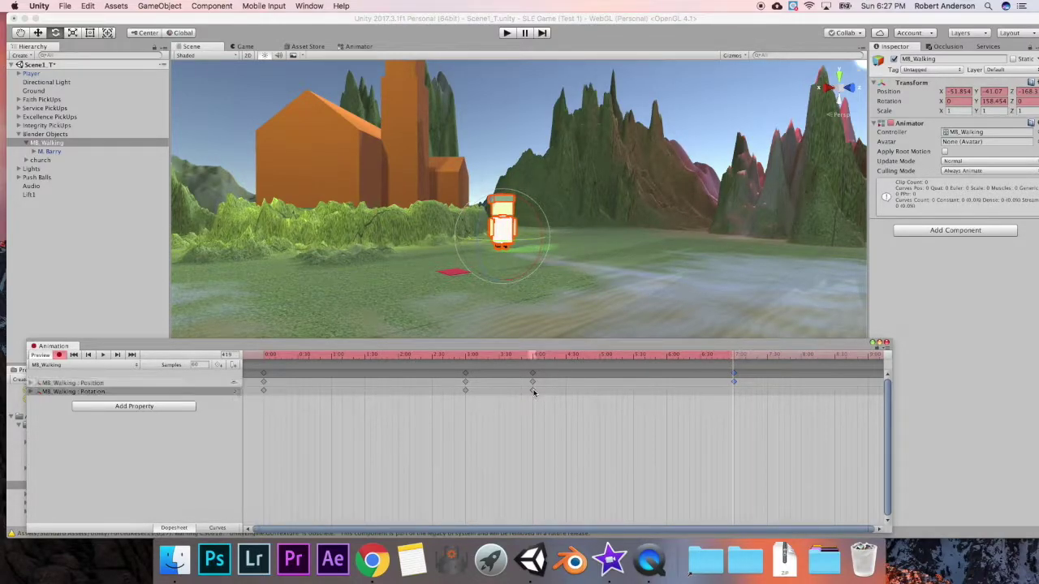
click(533, 382)
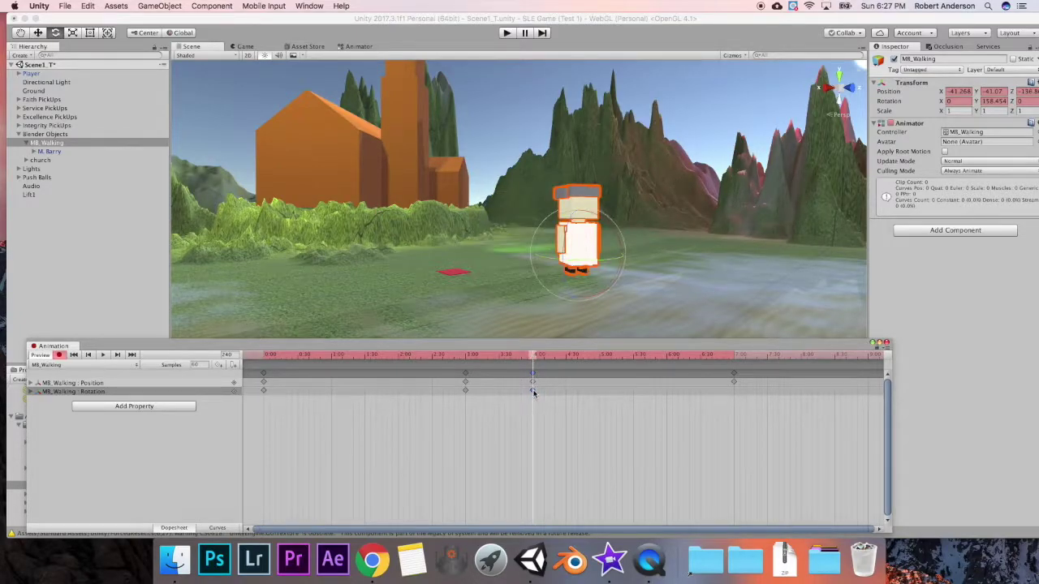
drag(538, 363, 734, 363)
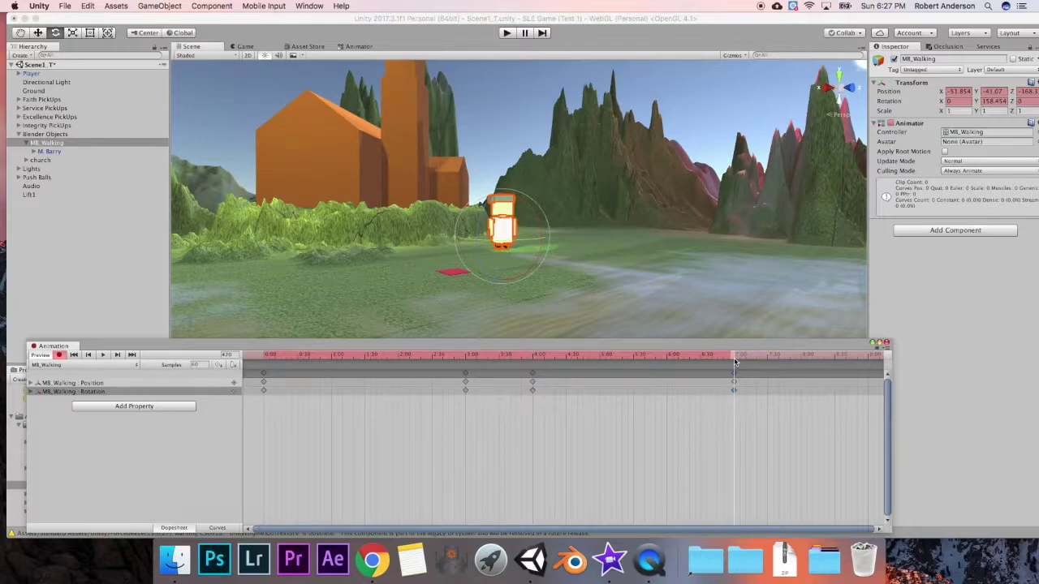
Copy the starting position and rotation keyframes from 0:00 to 8:00 so MB_Walking turns back to its original facing.
scroll(593, 422, down, 3)
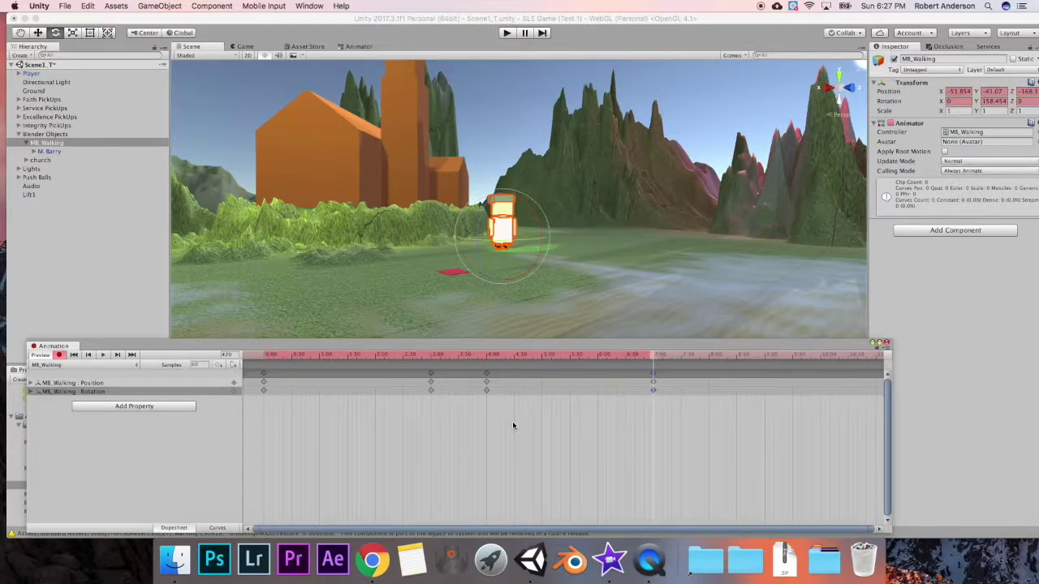
click(654, 372)
click(654, 360)
click(263, 374)
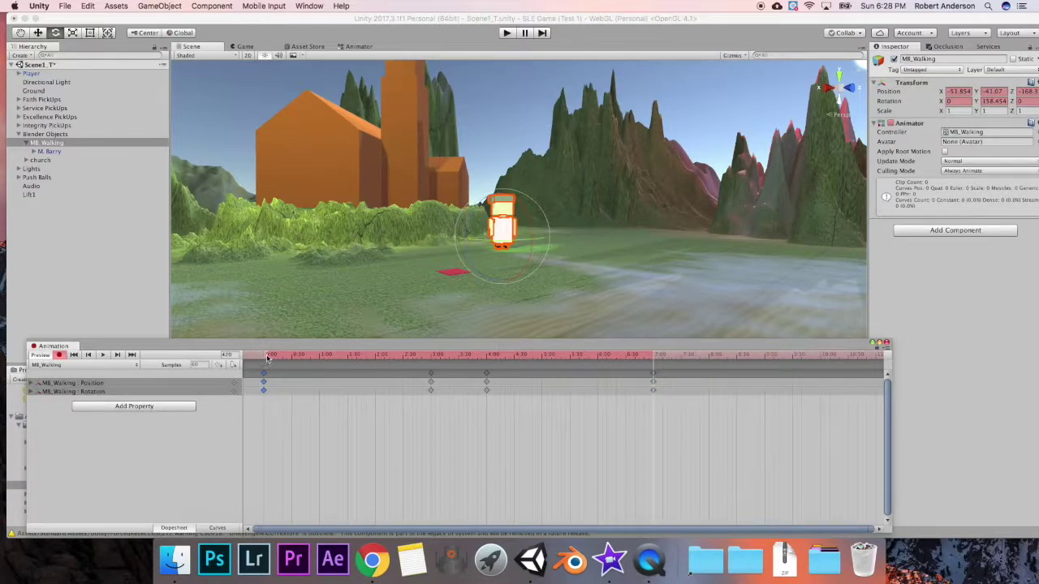
click(266, 357)
click(264, 355)
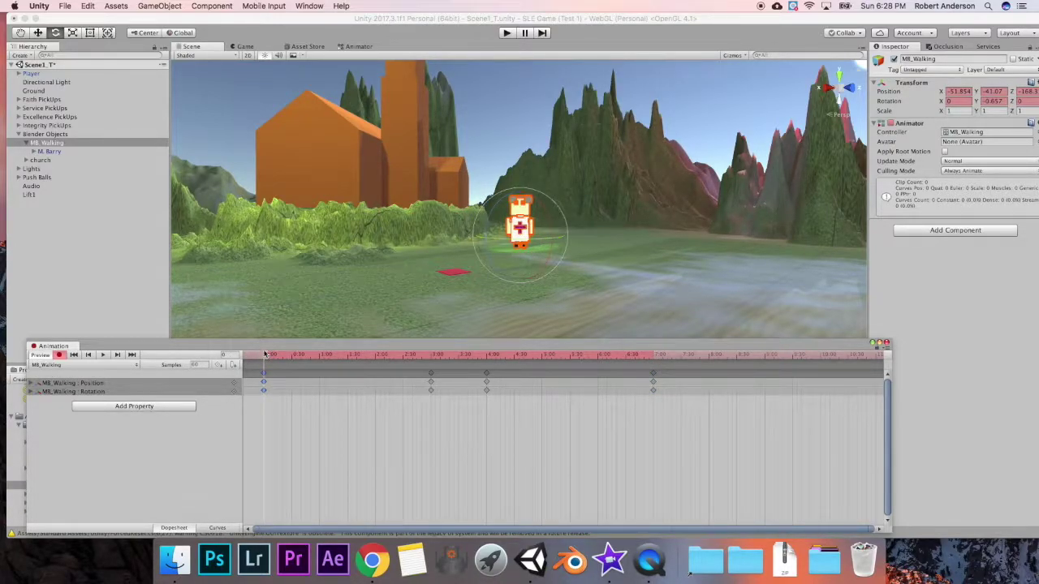
click(655, 357)
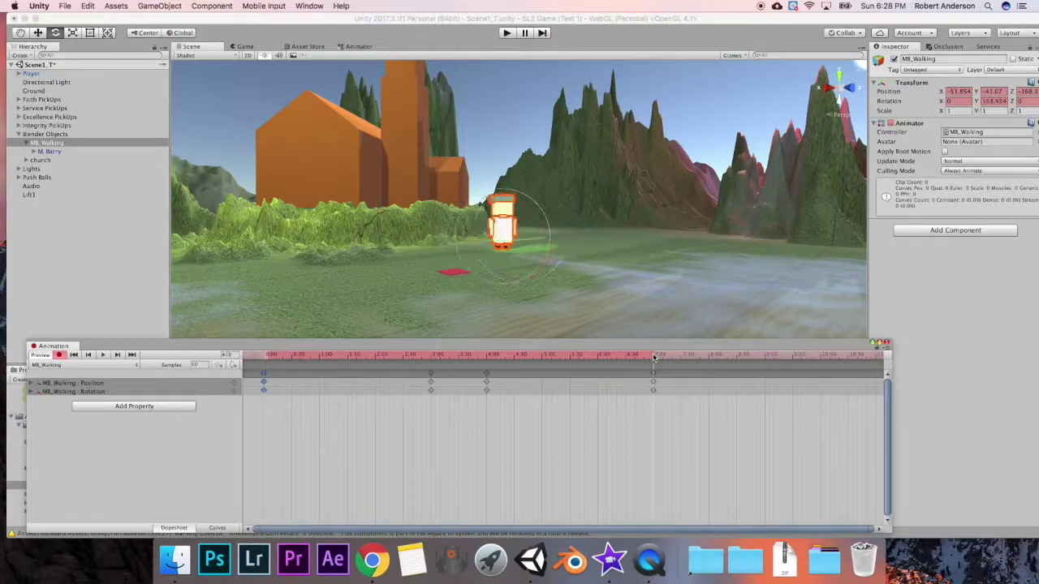
click(710, 357)
key(super+v)
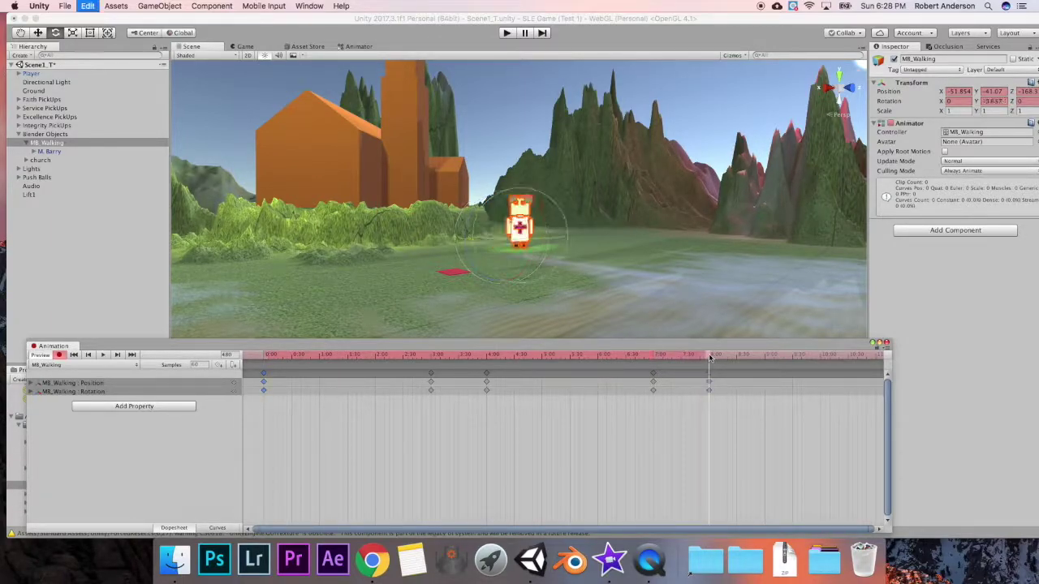
Scrub back to the start, preview the whole MB_Walking clip, and close the Animation window.
drag(703, 362, 259, 361)
key(space)
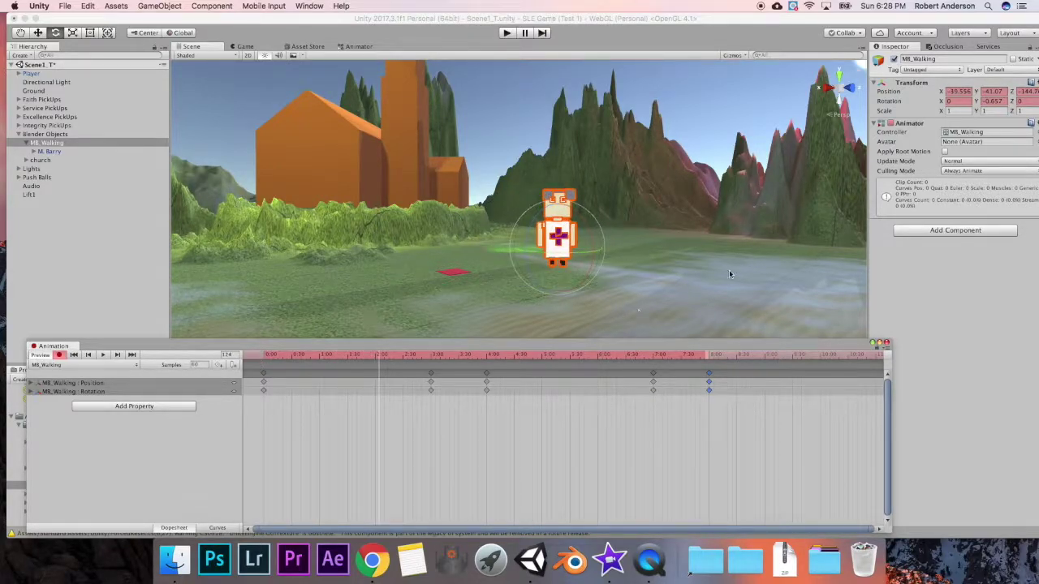
click(885, 343)
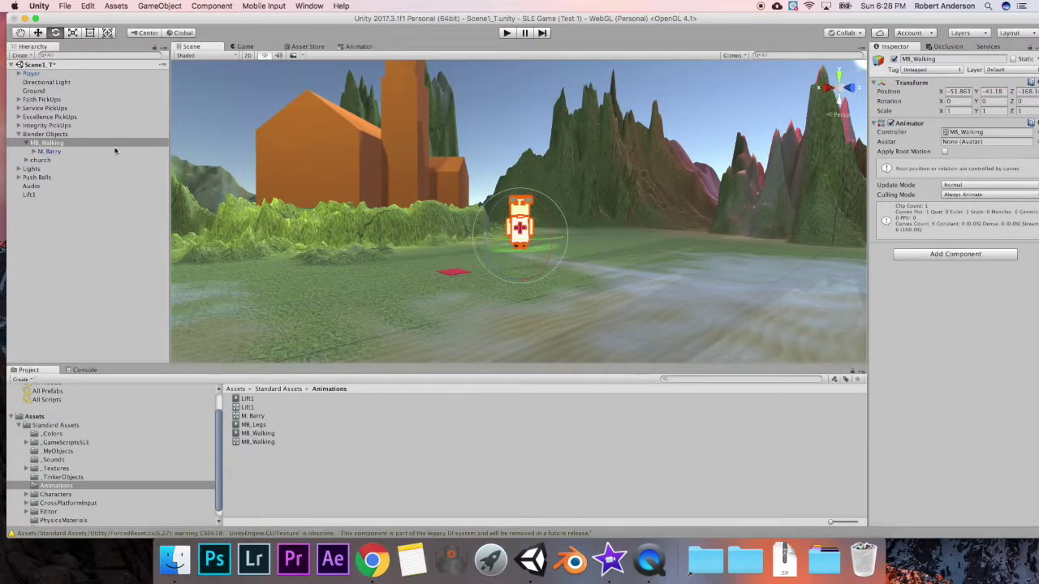
Collapse the Blender Objects group, run the scene in Play mode to test the walking character, and stop it.
click(17, 135)
scroll(527, 243, up, 5)
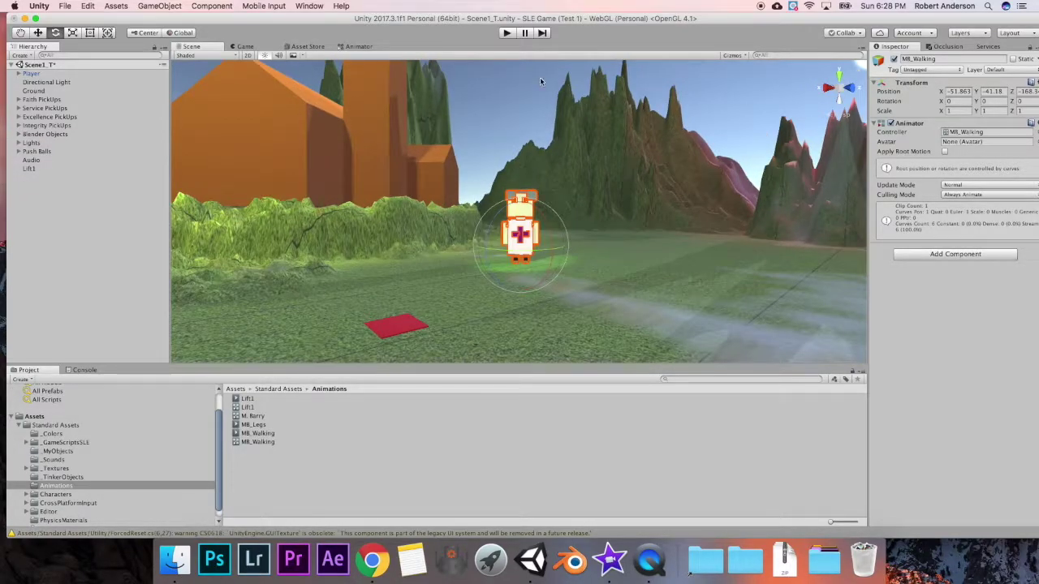
click(505, 33)
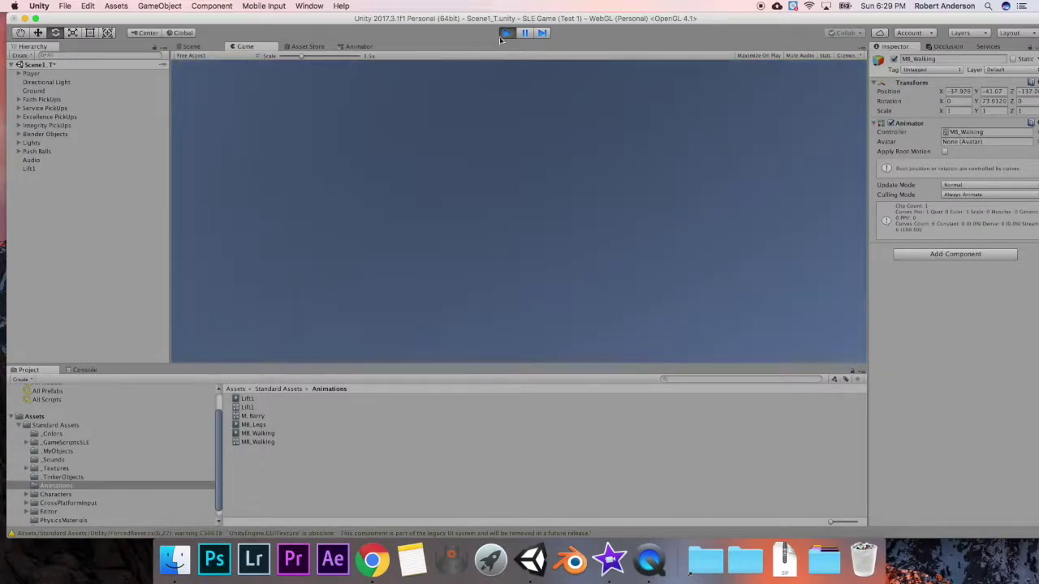
click(505, 34)
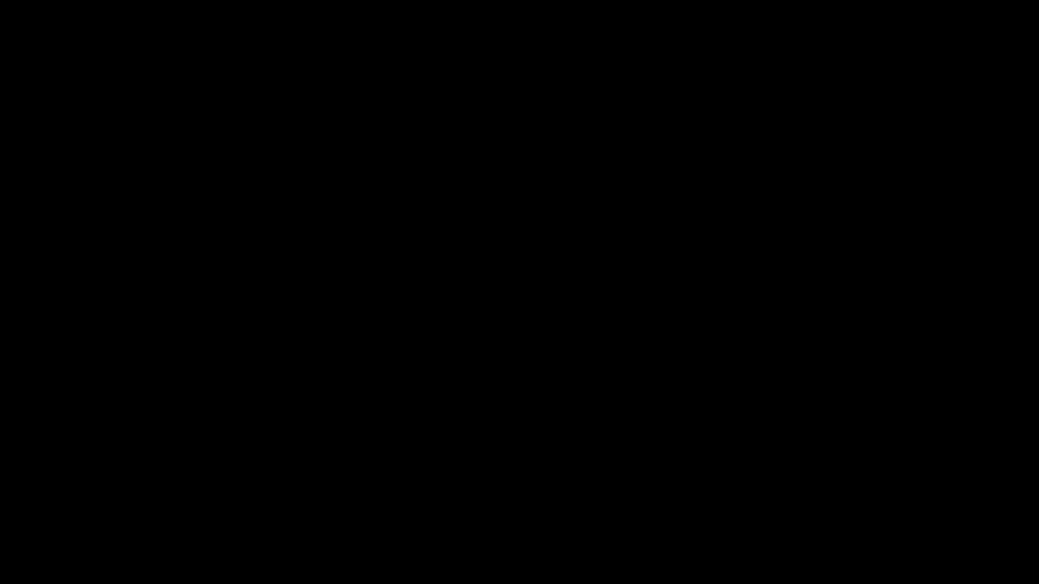